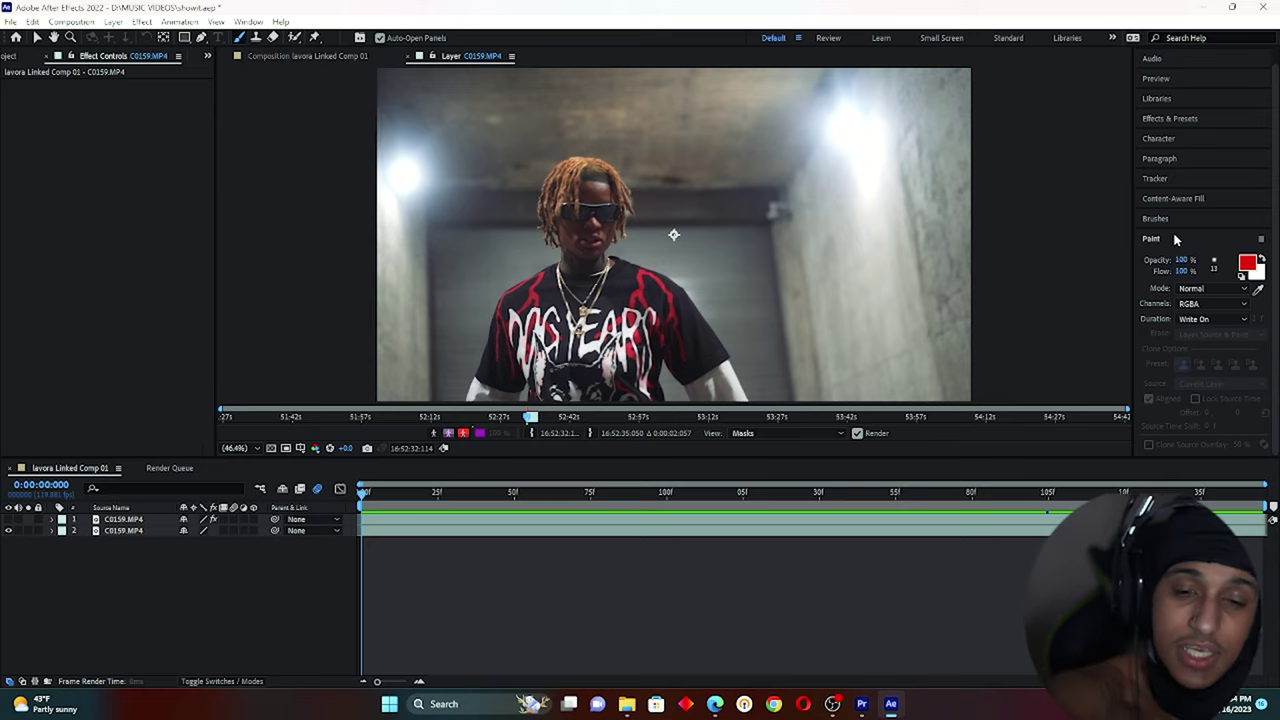
Step: Set the brush stroke duration to Single Frame, keeping Normal mode and RGBA channels
{"action": "left_click", "coordinate": [1213, 291]}
{"action": "left_click", "coordinate": [1212, 303]}
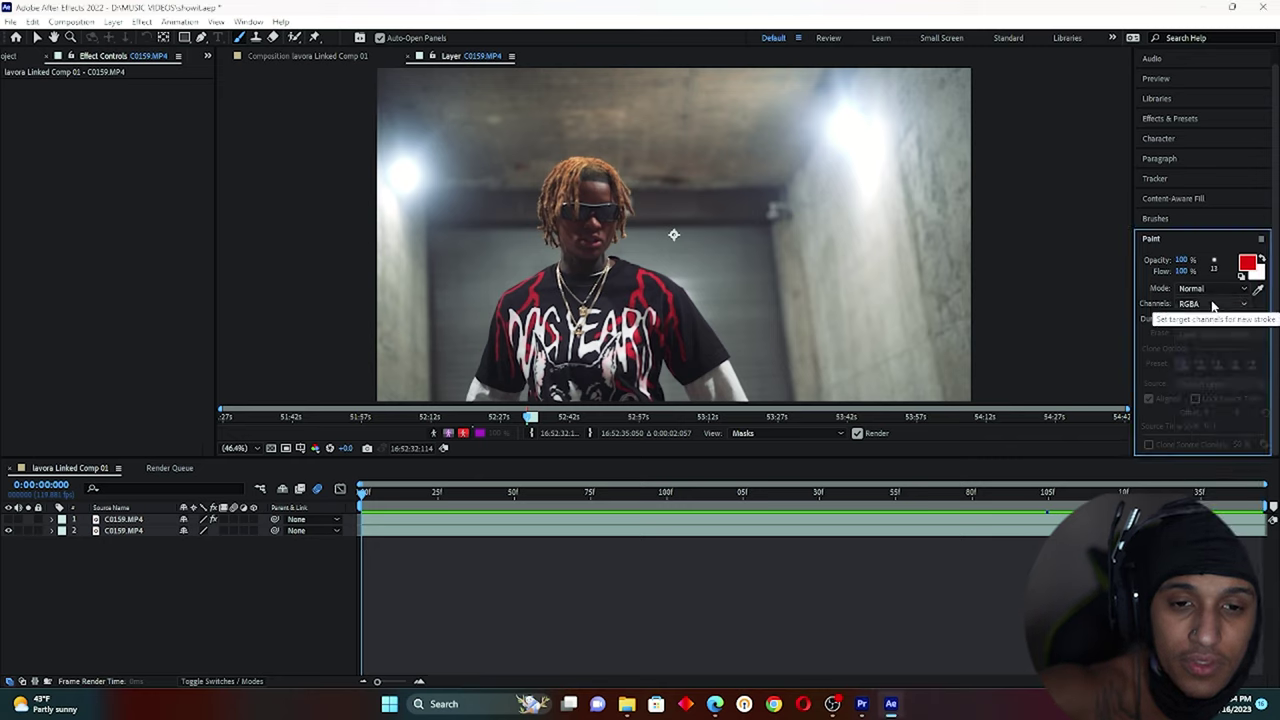
{"action": "left_click", "coordinate": [1215, 318]}
{"action": "left_click", "coordinate": [1220, 333]}
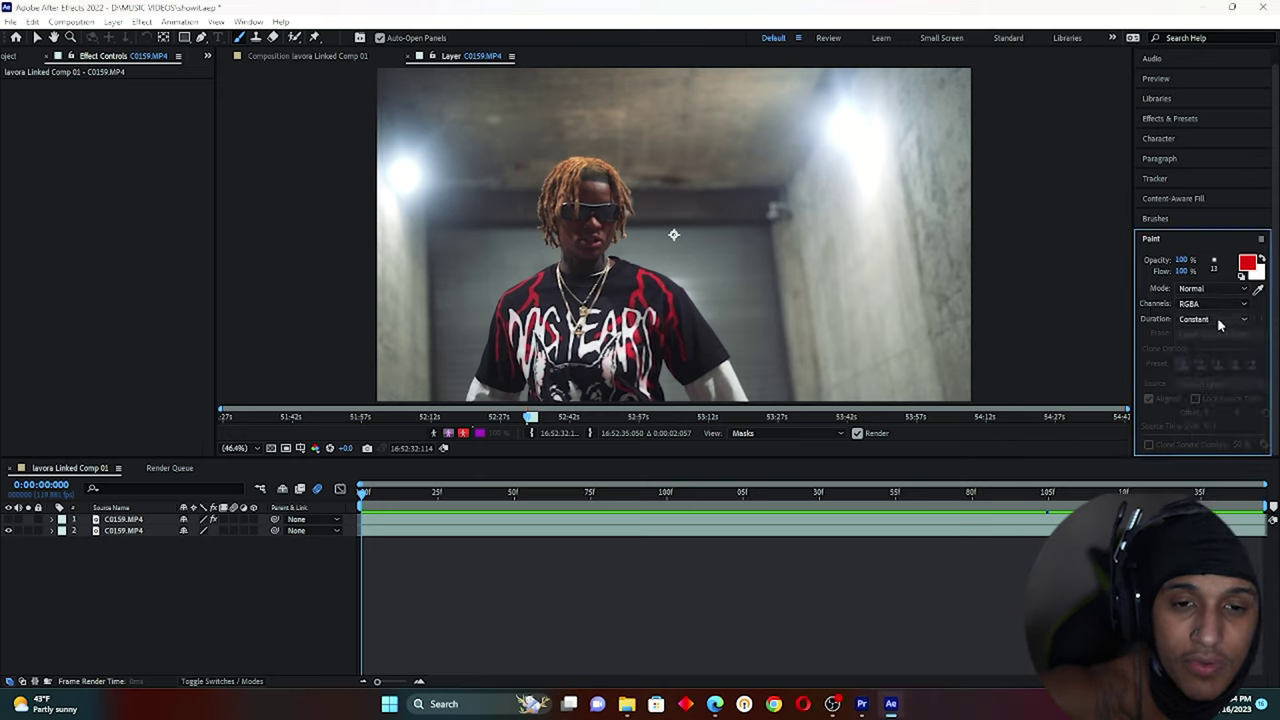
{"action": "left_click", "coordinate": [1217, 318]}
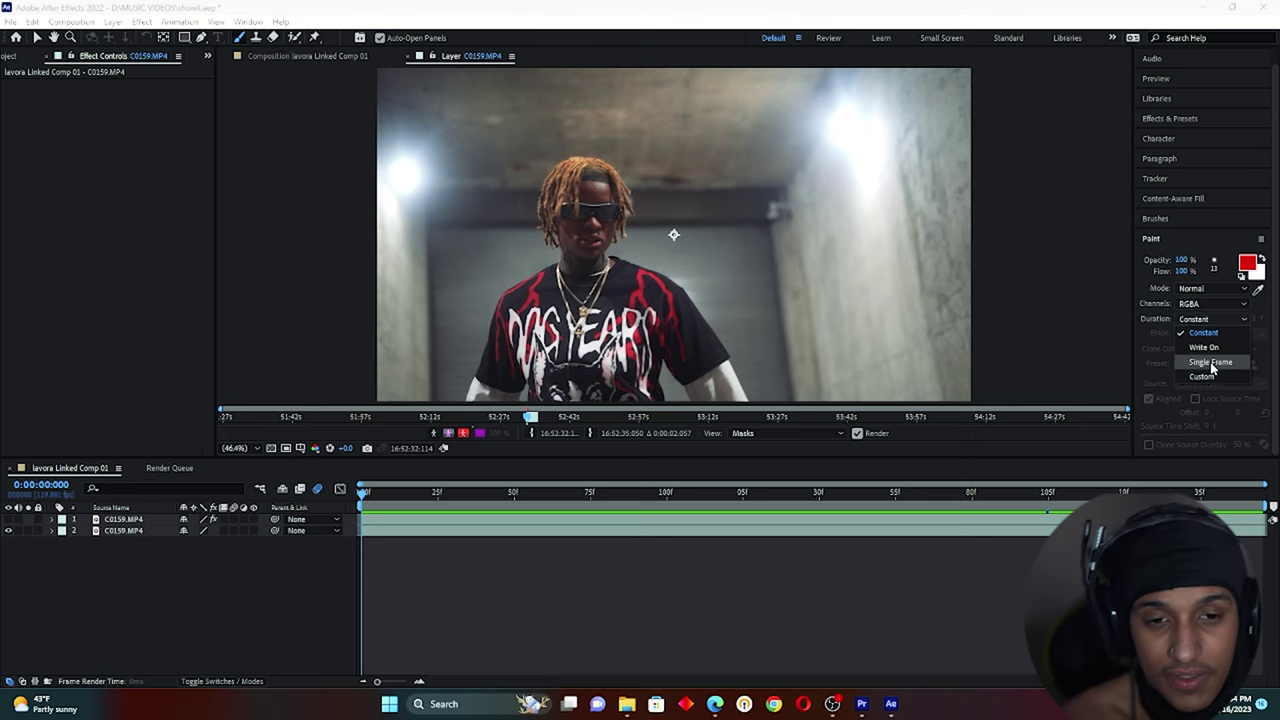
{"action": "left_click", "coordinate": [1211, 362]}
Step: Change the foreground paint color to a bright blue-violet
{"action": "scroll", "coordinate": [674, 234], "scroll_direction": "up", "scroll_amount": 5}
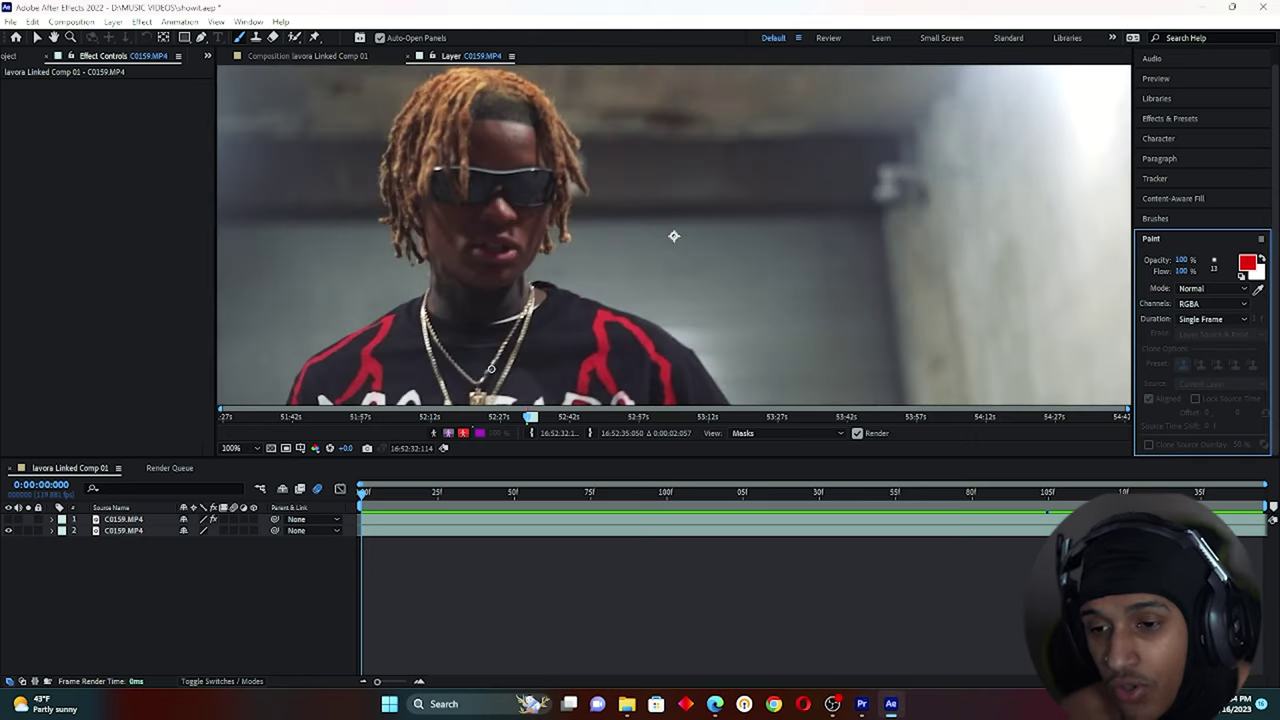
{"action": "scroll", "coordinate": [772, 190], "scroll_direction": "down", "scroll_amount": 2}
{"action": "key", "text": "ctrl+b"}
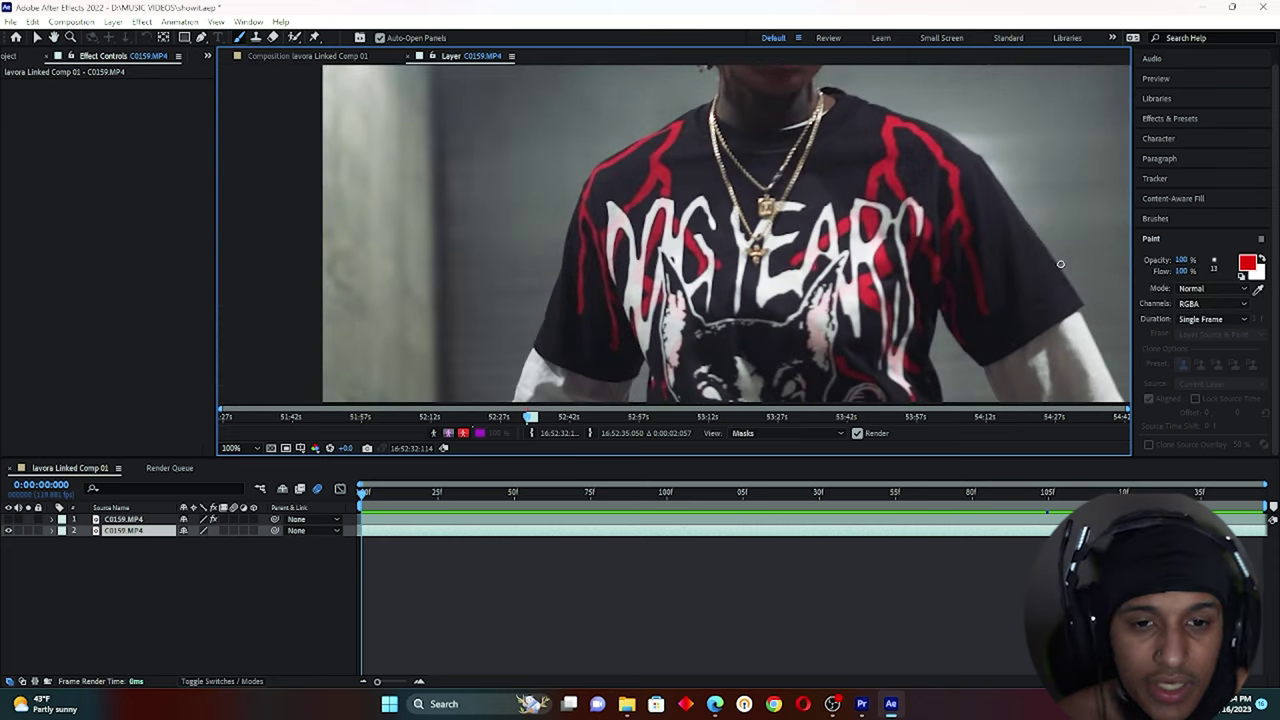
{"action": "left_click", "coordinate": [1254, 259]}
{"action": "type", "text": "010000"}
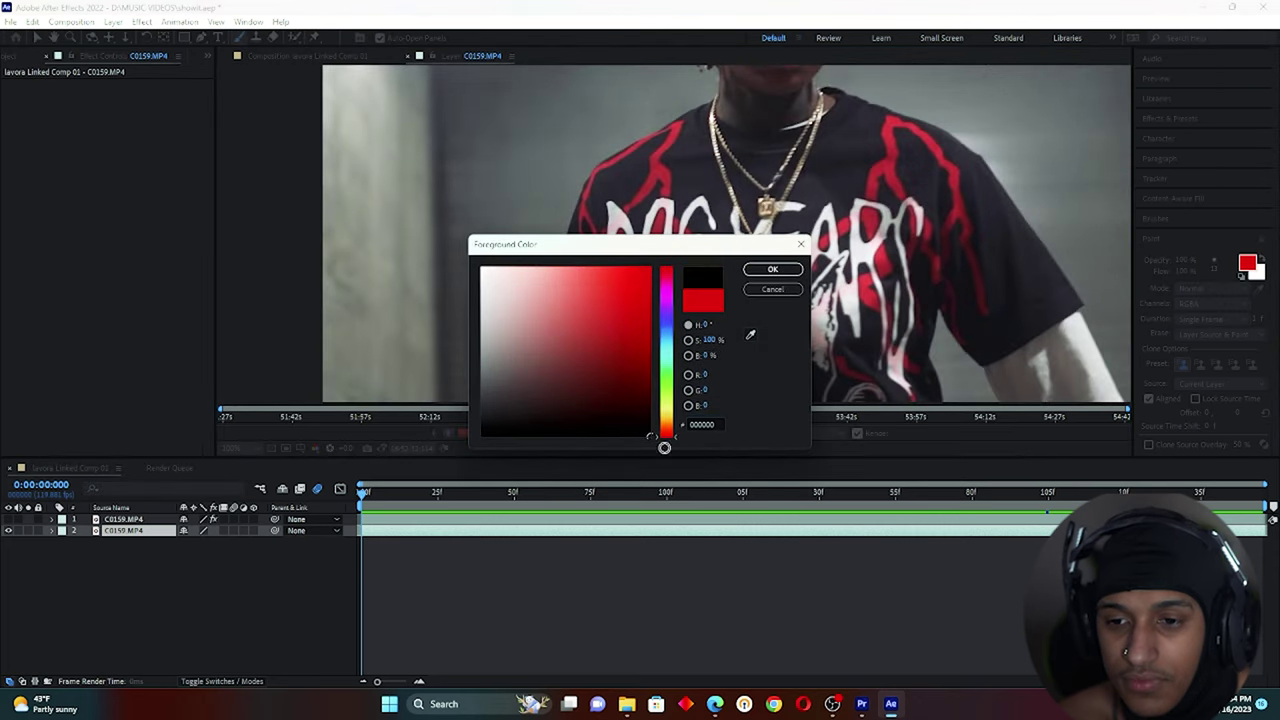
{"action": "mouse_move", "coordinate": [665, 328]}
{"action": "left_mouse_down"}
{"action": "mouse_move", "coordinate": [670, 352]}
{"action": "mouse_move", "coordinate": [672, 320]}
{"action": "left_mouse_up"}
{"action": "left_click", "coordinate": [618, 344]}
{"action": "left_click", "coordinate": [772, 269]}
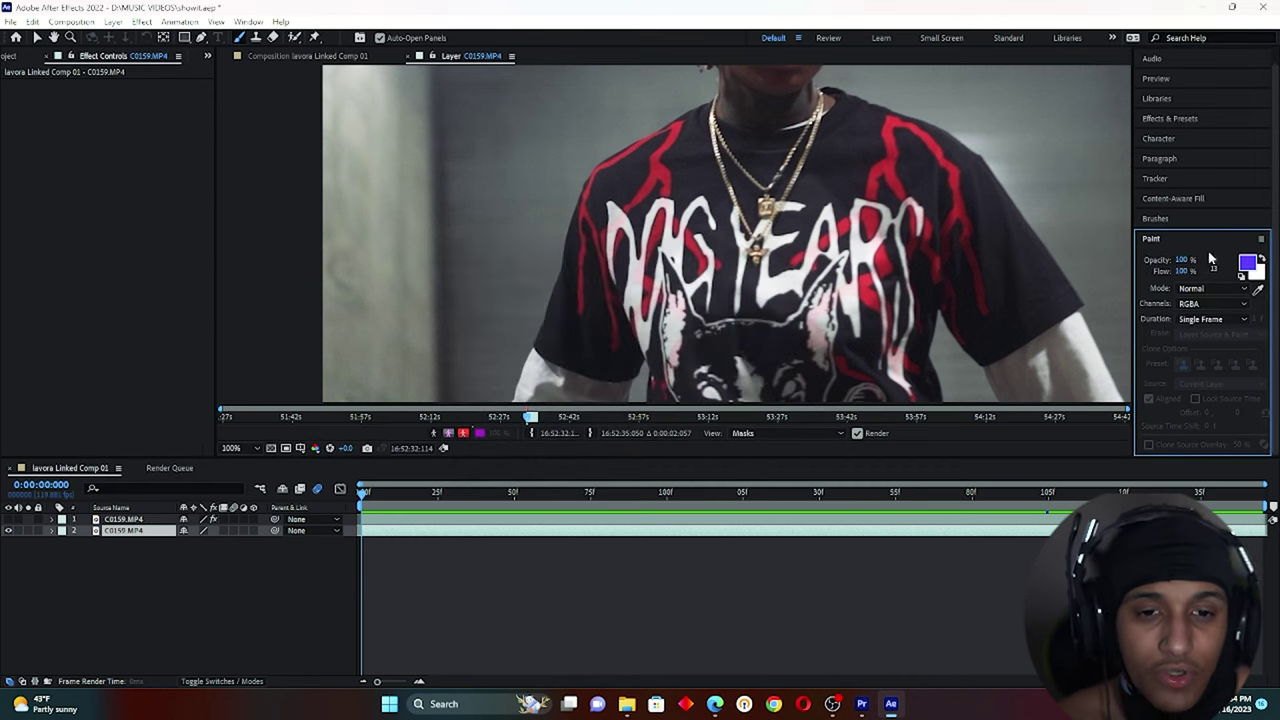
Step: With the 13 px hard round brush, paint a short stroke along the white sleeve's outer edge on frame 0 of C0159.MP4
{"action": "left_click", "coordinate": [1155, 218]}
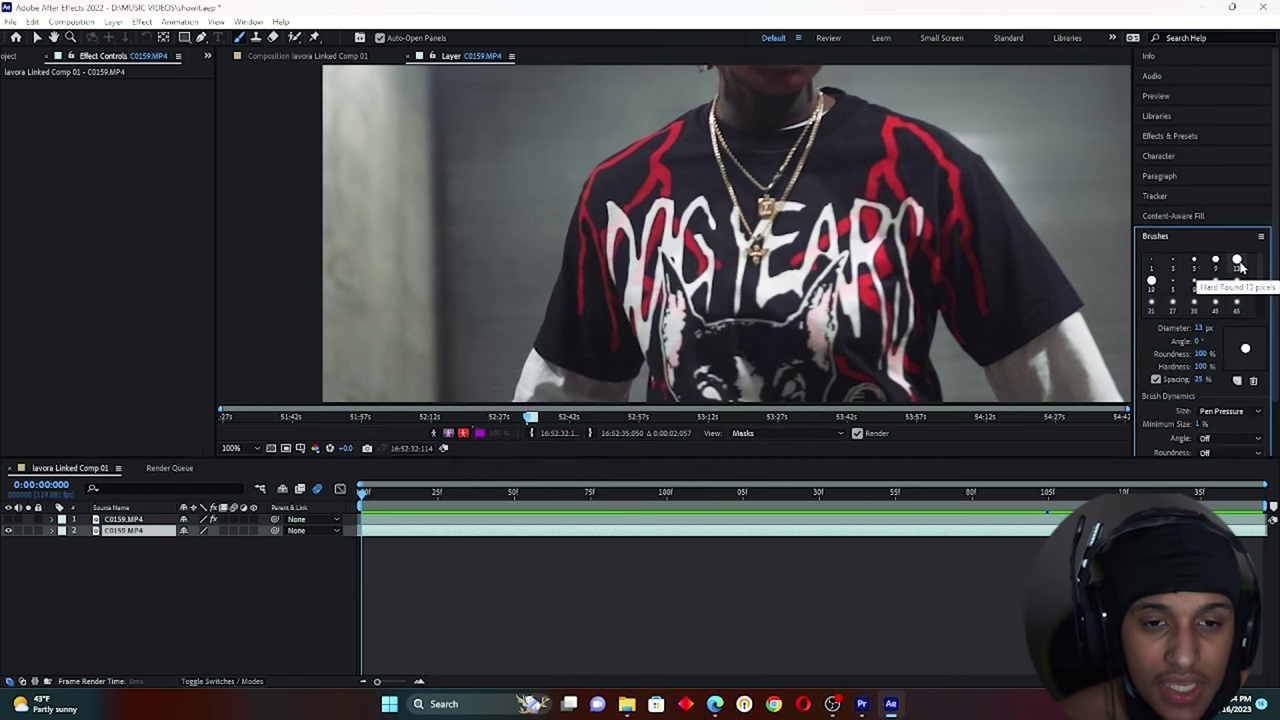
{"action": "scroll", "coordinate": [692, 256], "scroll_direction": "down", "scroll_amount": 3}
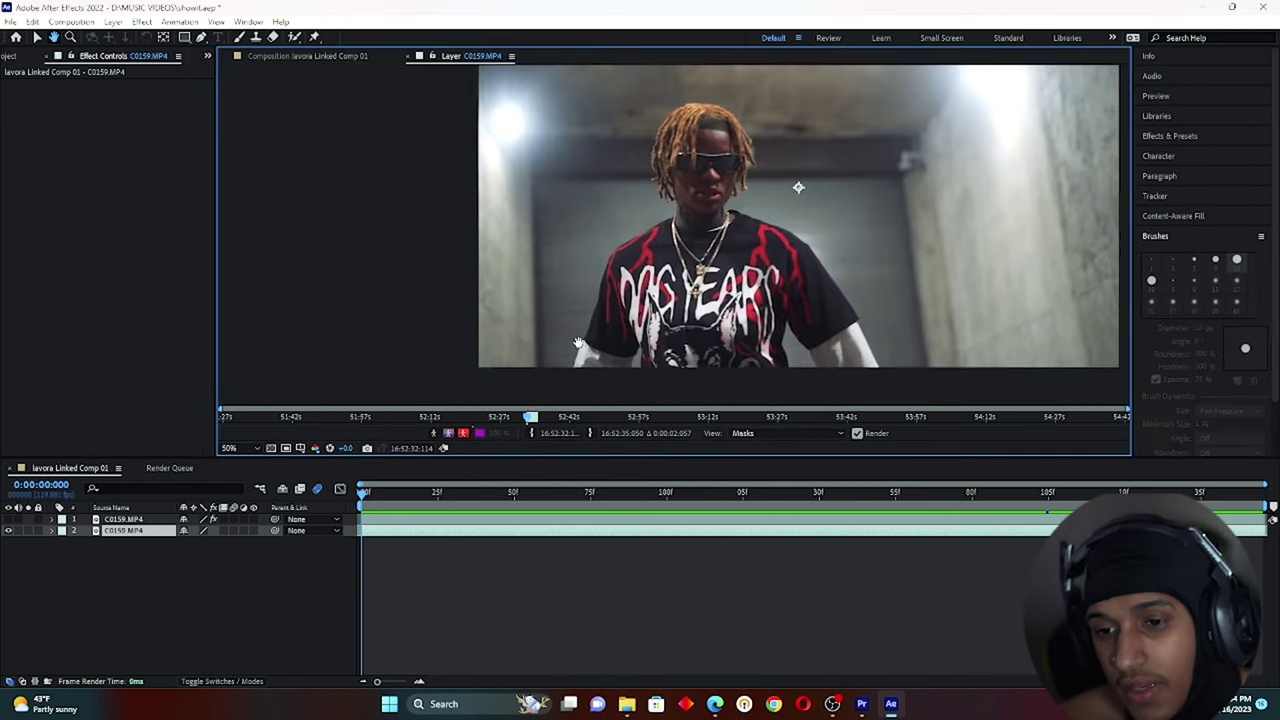
{"action": "left_click_drag", "start_coordinate": [779, 215], "coordinate": [766, 209]}
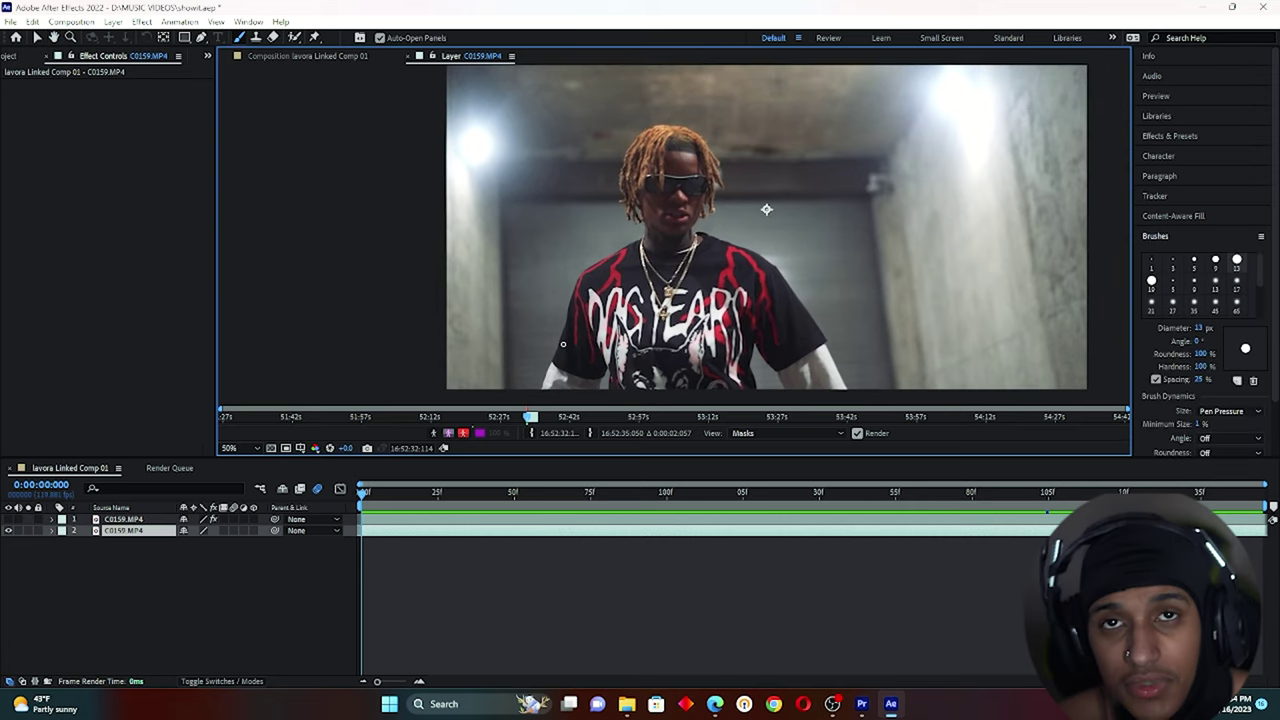
{"action": "left_click", "coordinate": [543, 381]}
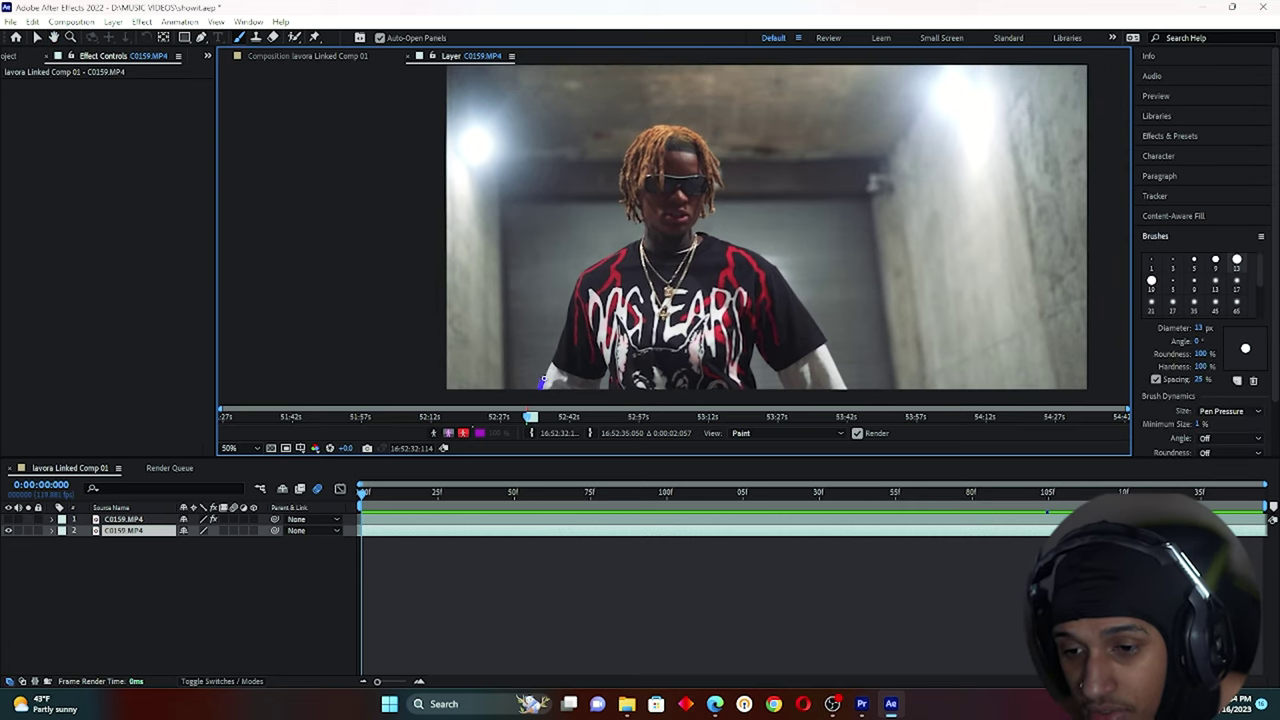
{"action": "left_click_drag", "start_coordinate": [548, 368], "coordinate": [548, 368]}
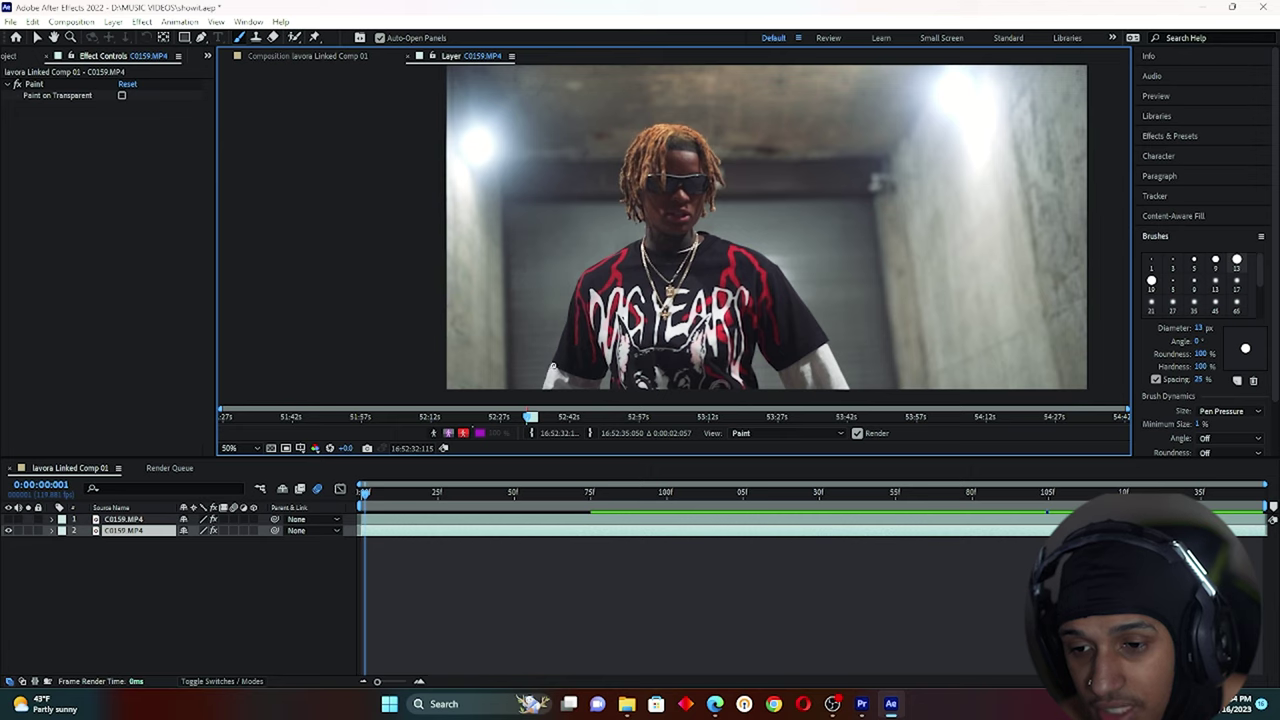
Step: Continue the outline frame by frame, painting a short stroke per frame up the same arm and over the shoulder to the neck, through frame 6
{"action": "left_click_drag", "start_coordinate": [558, 337], "coordinate": [569, 301]}
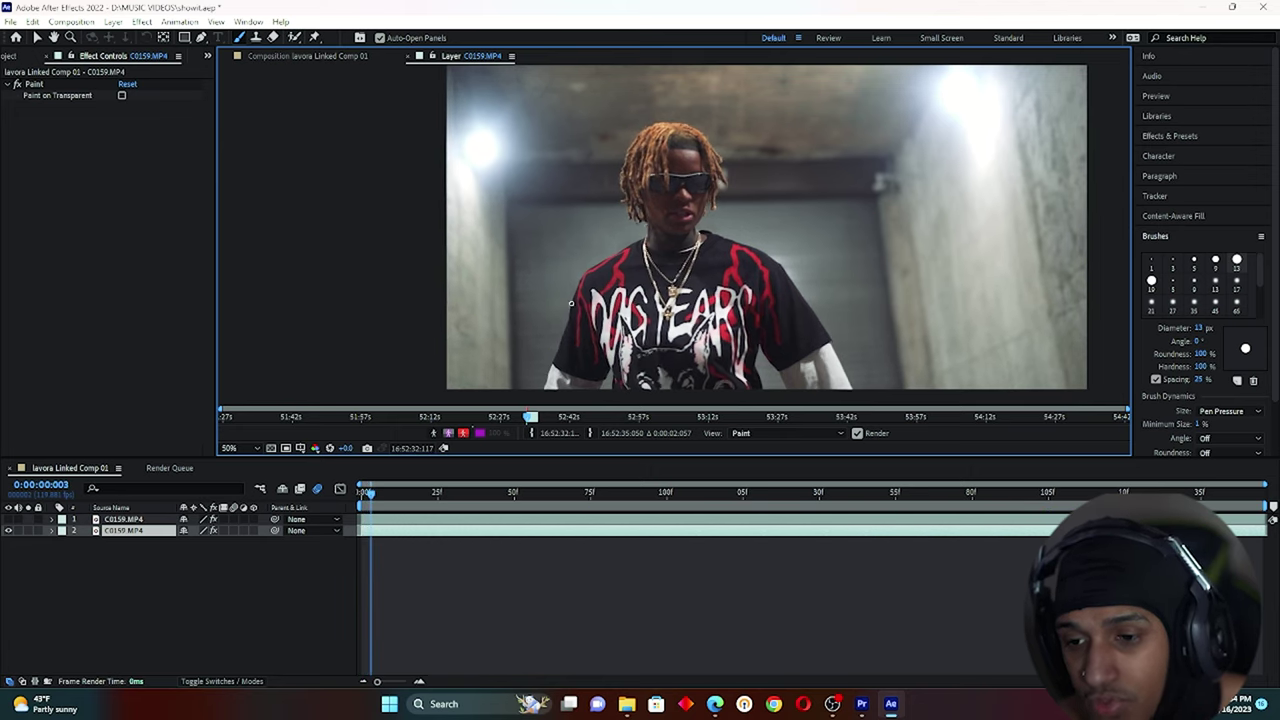
{"action": "left_click", "coordinate": [370, 497]}
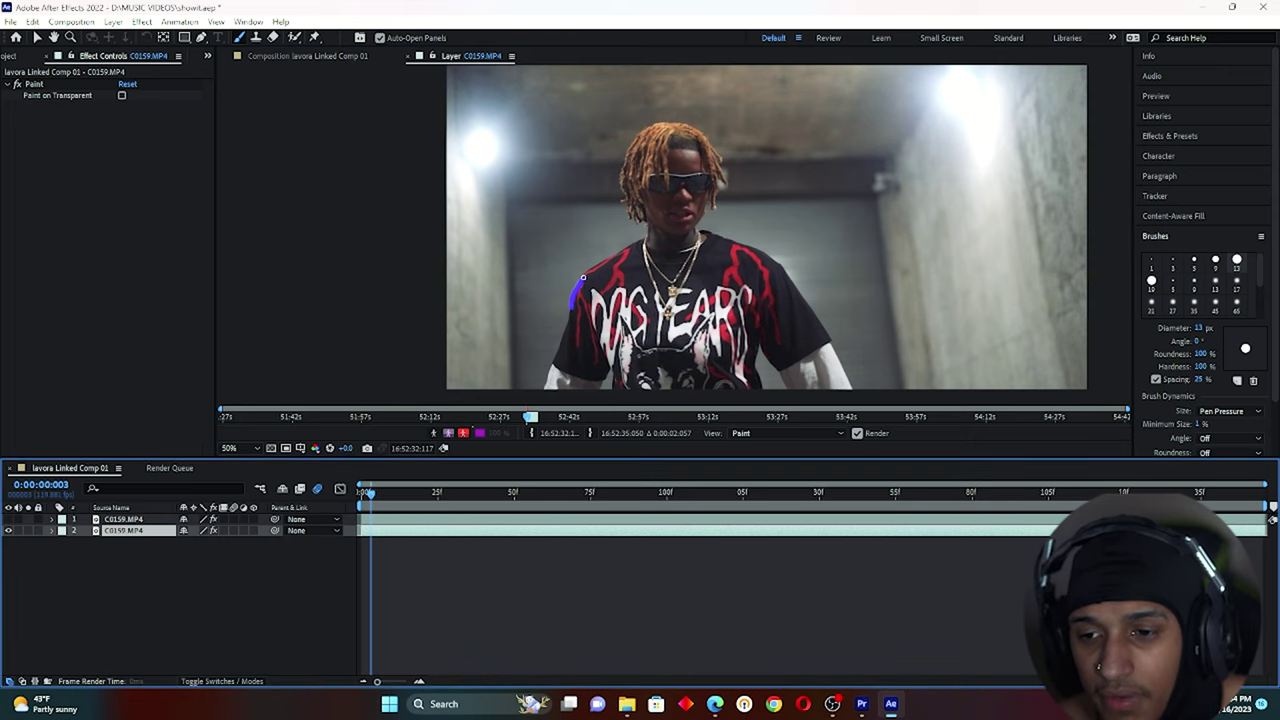
{"action": "left_click_drag", "start_coordinate": [583, 277], "coordinate": [651, 227]}
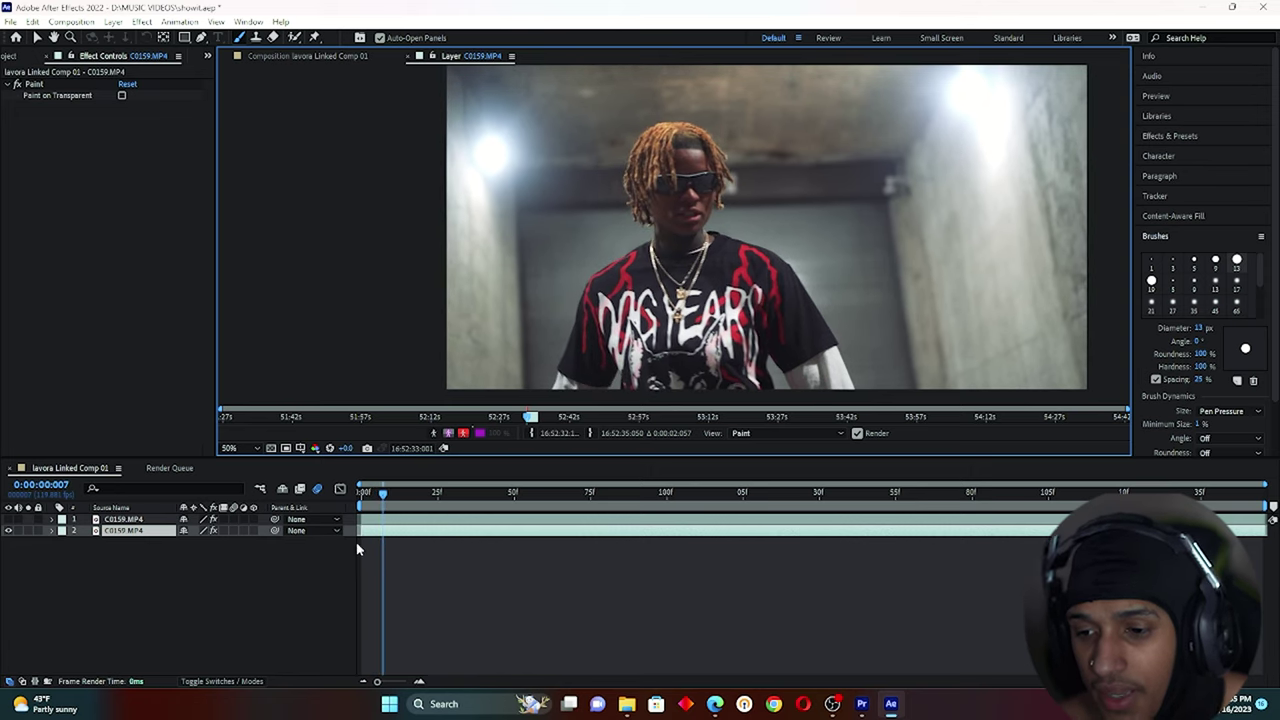
{"action": "mouse_move", "coordinate": [382, 493]}
{"action": "left_mouse_down"}
{"action": "mouse_move", "coordinate": [363, 497]}
{"action": "mouse_move", "coordinate": [381, 494]}
{"action": "left_mouse_up"}
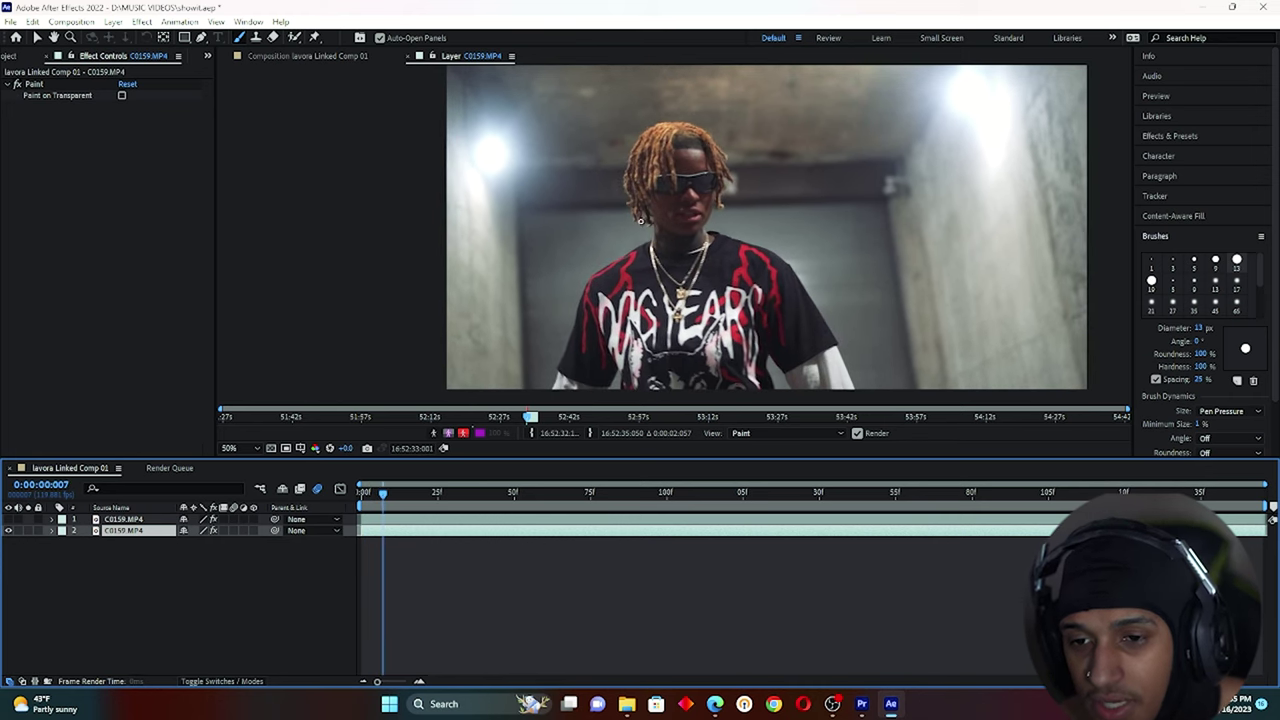
Step: Paint one short stroke per frame around the edge of the subject's hair, from frame 7 through frame 13
{"action": "key", "text": "Page_Down"}
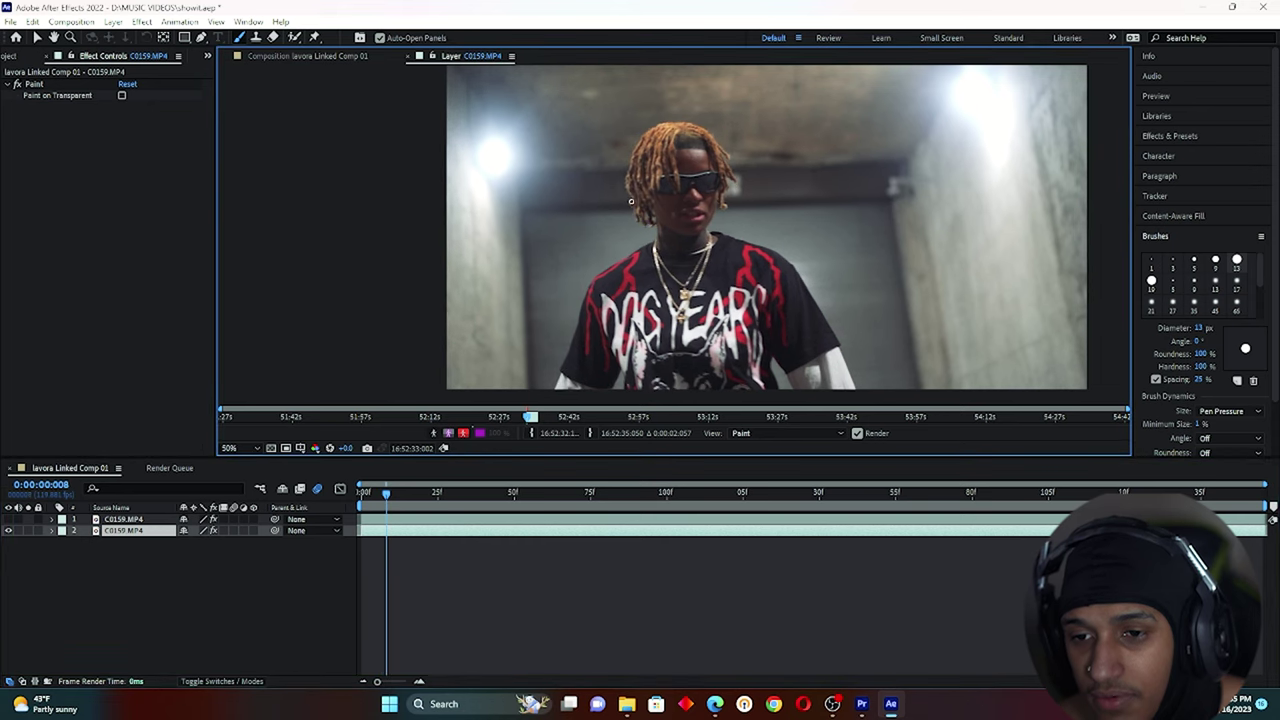
{"action": "key", "text": "Page_Down"}
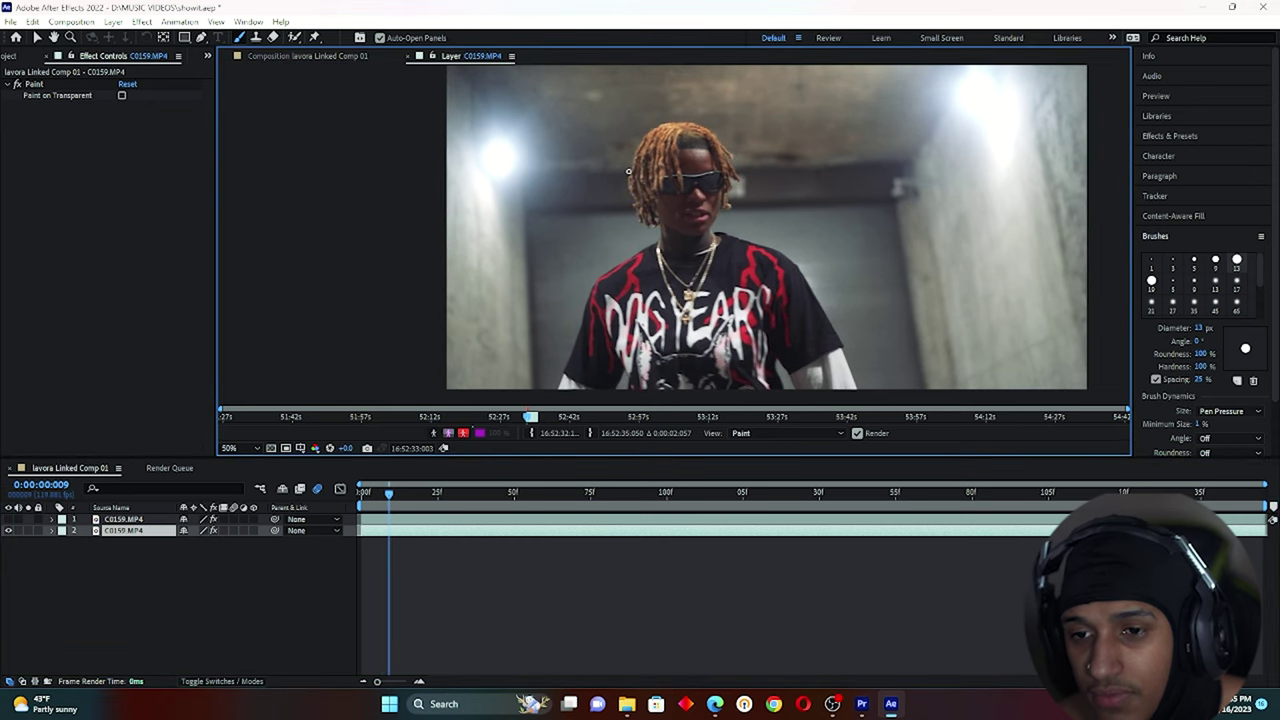
{"action": "key", "text": "Page_Down"}
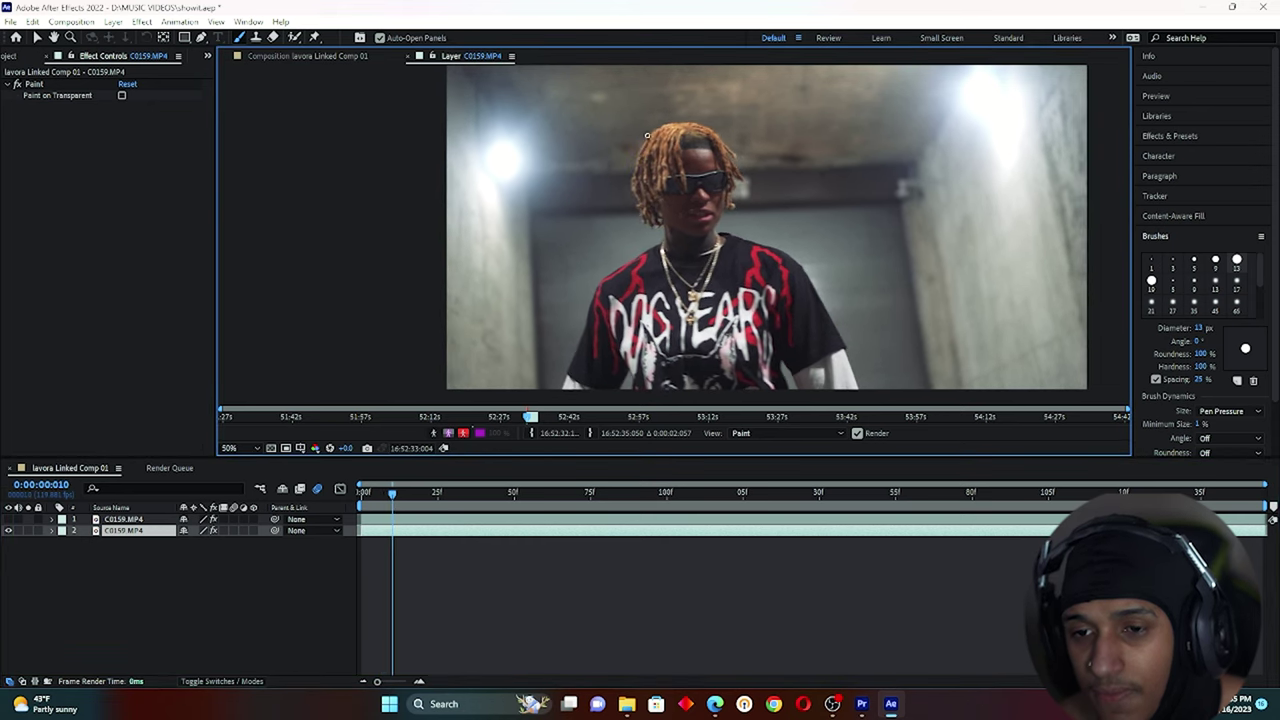
{"action": "key", "text": "Page_Down"}
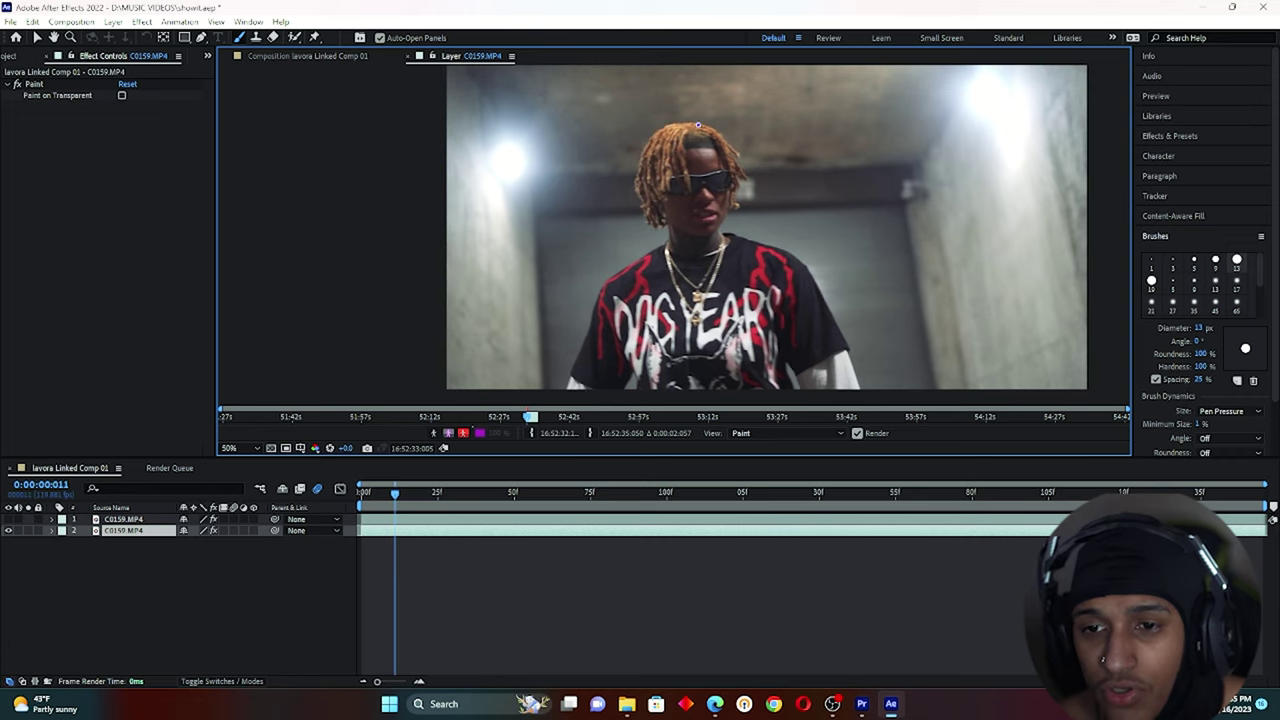
{"action": "key", "text": "Page_Down"}
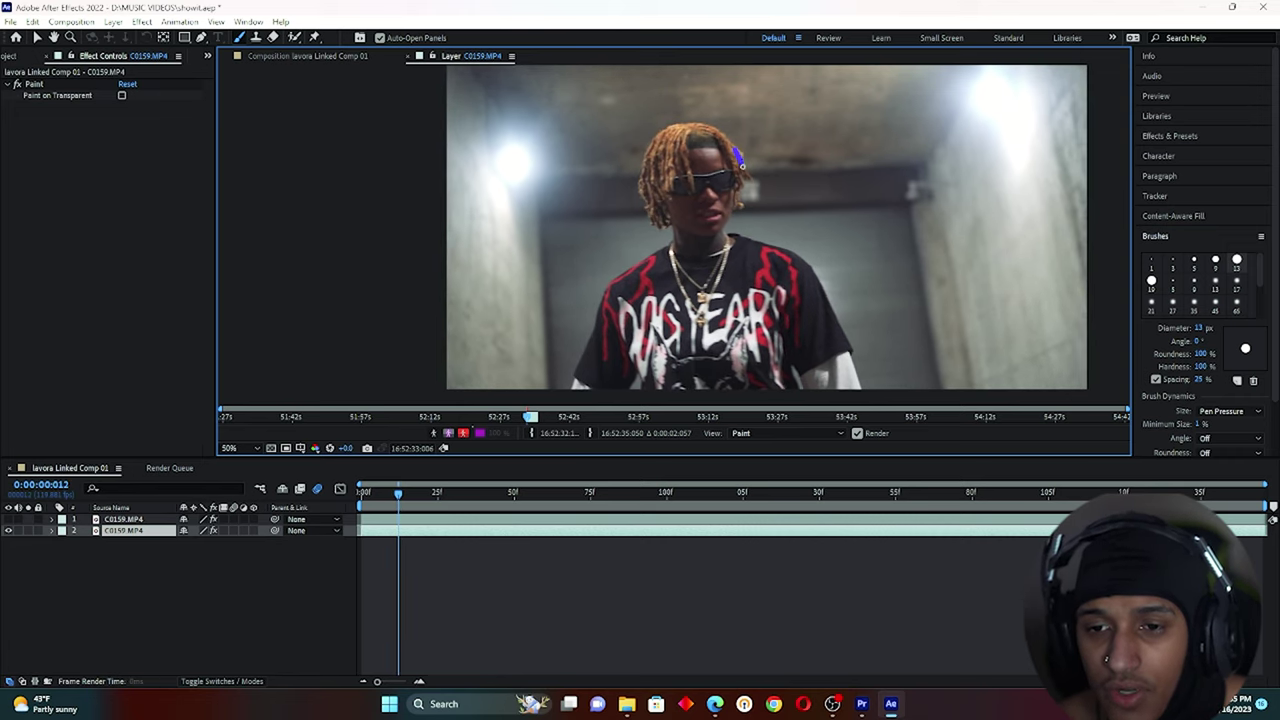
{"action": "key", "text": "Page_Down"}
Step: Paint one short stroke per frame from the neck over the other shoulder and down that arm, from frame 14 through frame 20
{"action": "key", "text": "Page_Down"}
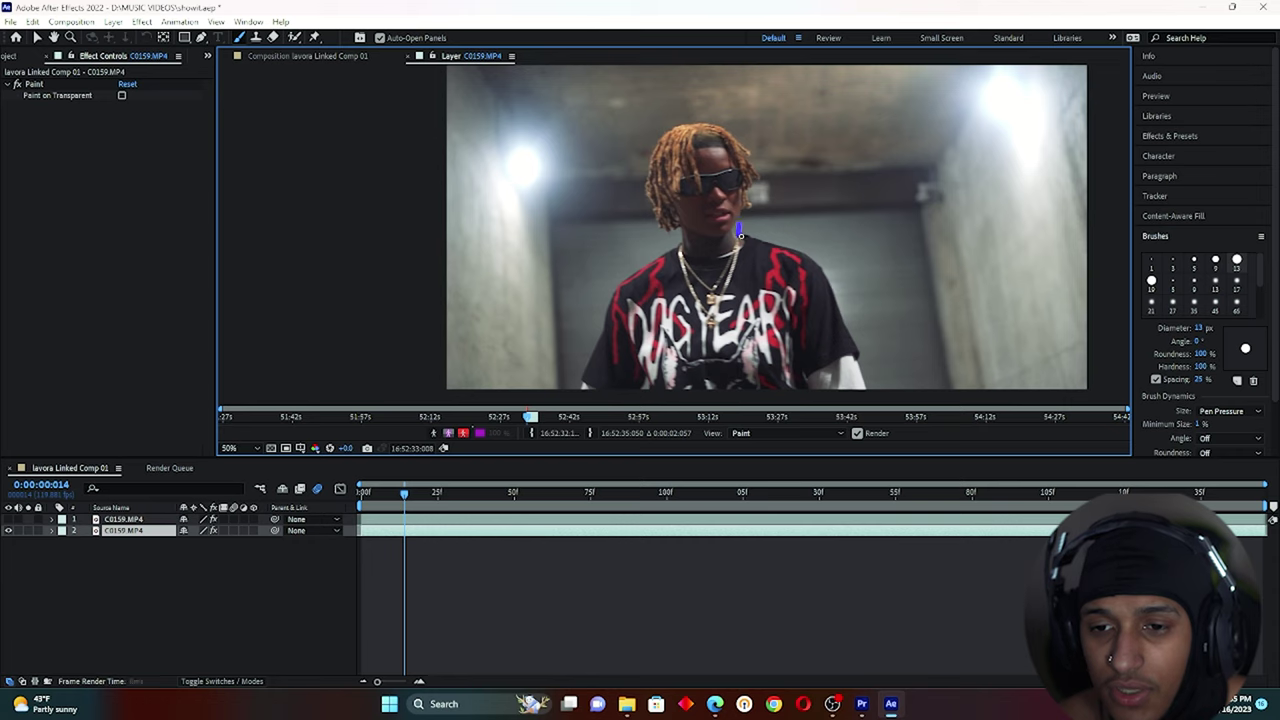
{"action": "key", "text": "Page_Down"}
{"action": "key", "text": "Page_Down"}
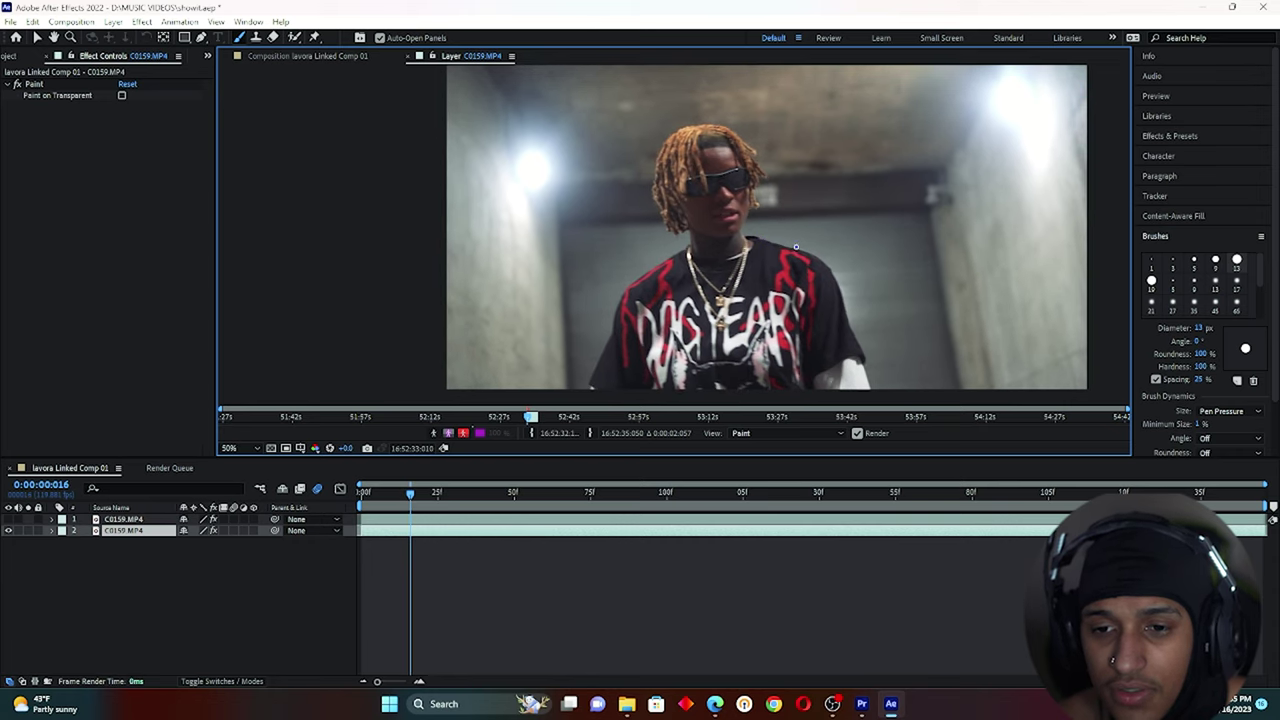
{"action": "key", "text": "Page_Down"}
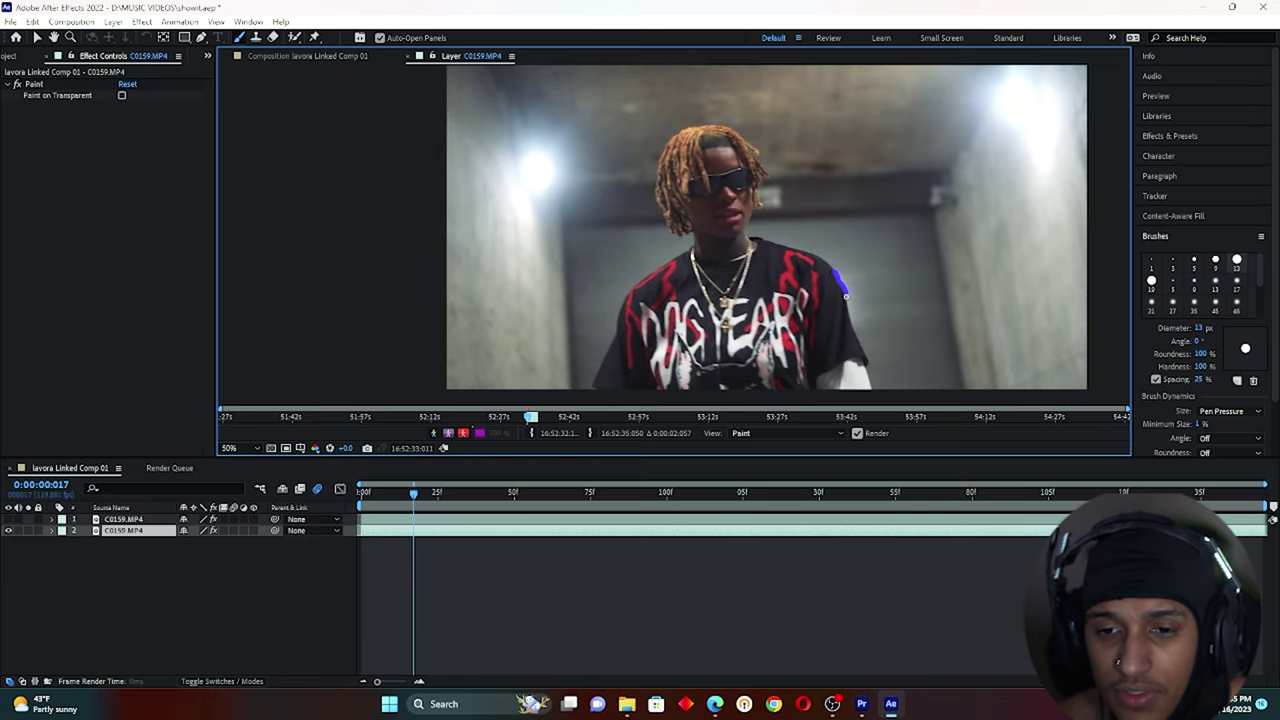
{"action": "key", "text": "Page_Down"}
{"action": "key", "text": "Page_Down"}
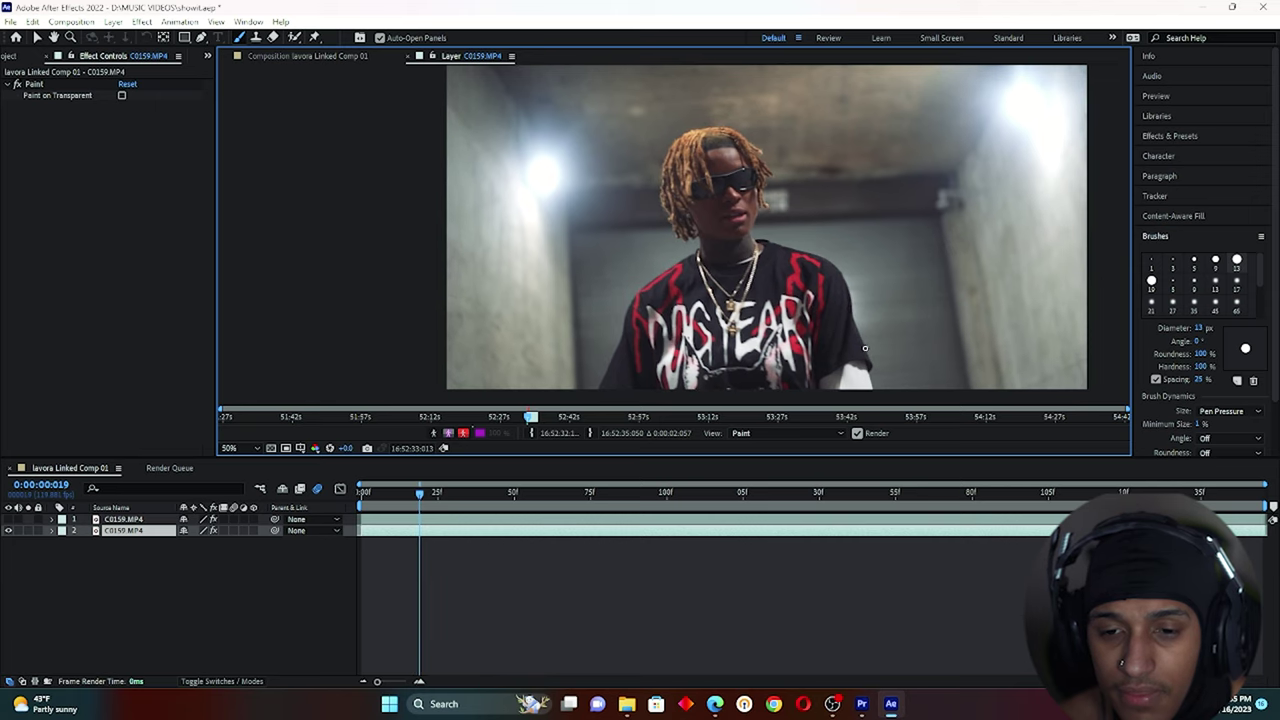
{"action": "key", "text": "Page_Down"}
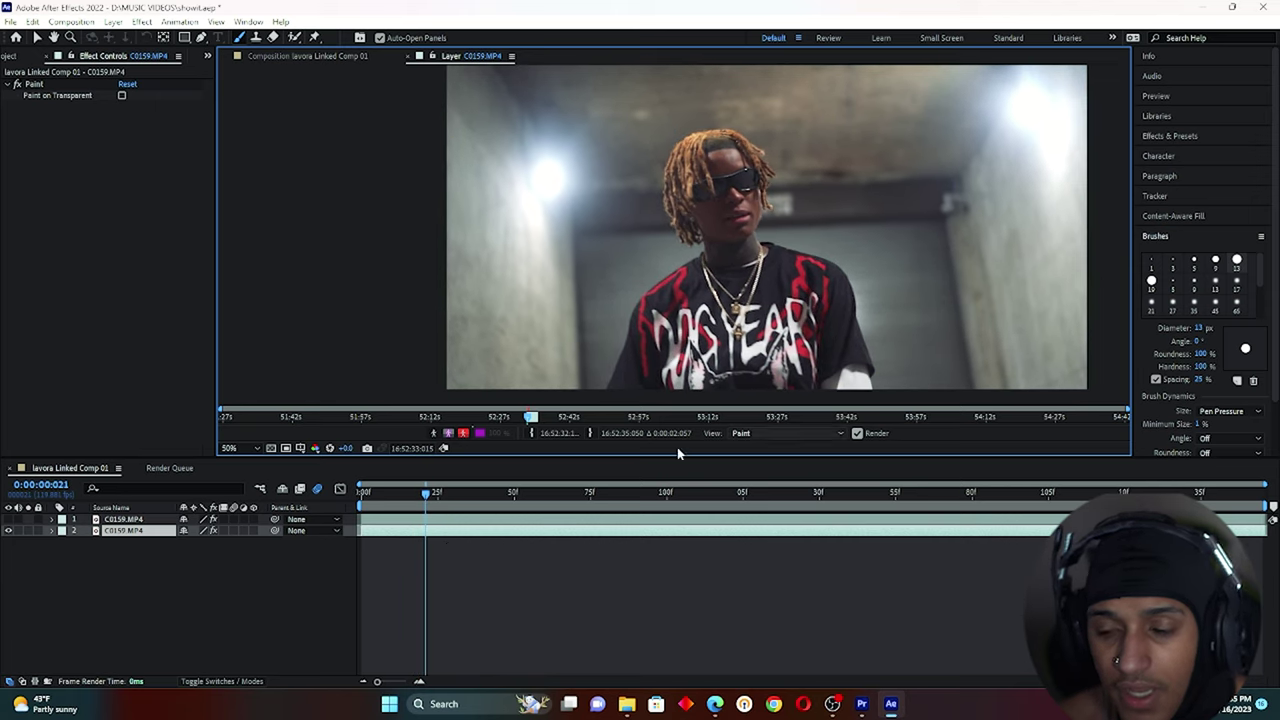
Step: Review the painted outline animation from the first frame up to frame 21
{"action": "key", "text": "Home"}
{"action": "key", "text": "space"}
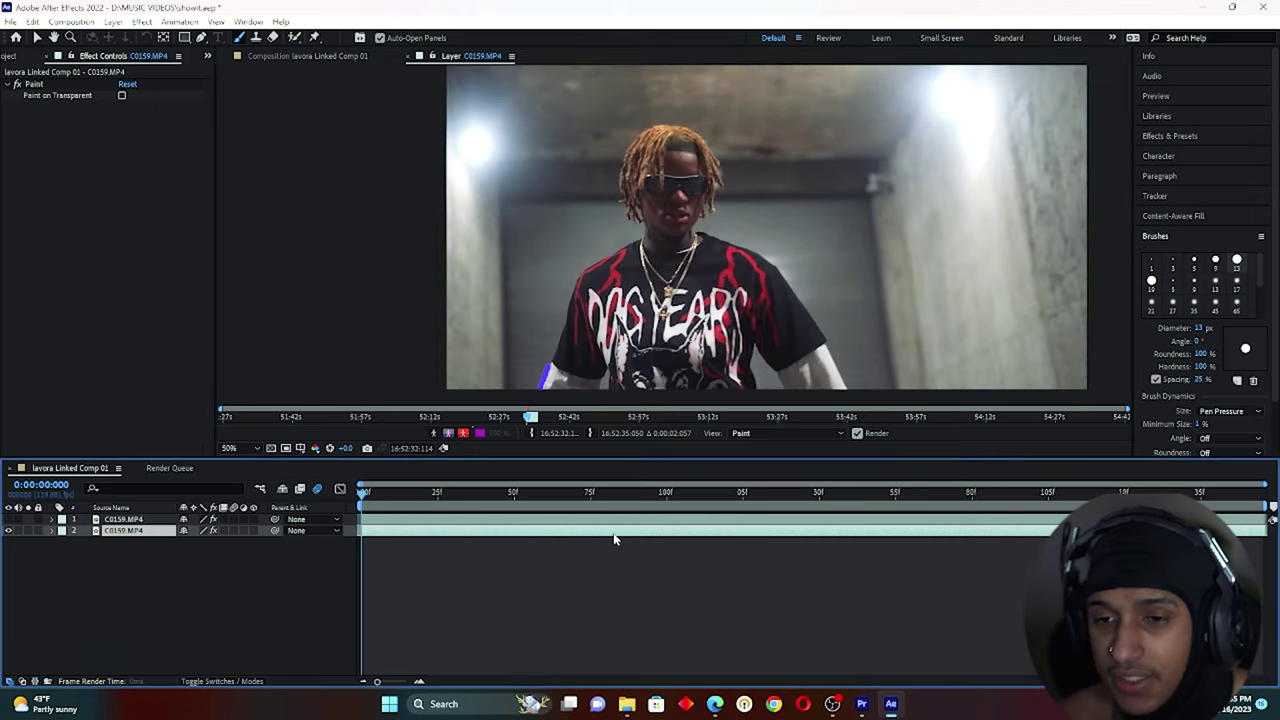
{"action": "left_click", "coordinate": [361, 495]}
{"action": "left_click_drag", "start_coordinate": [361, 495], "coordinate": [426, 520]}
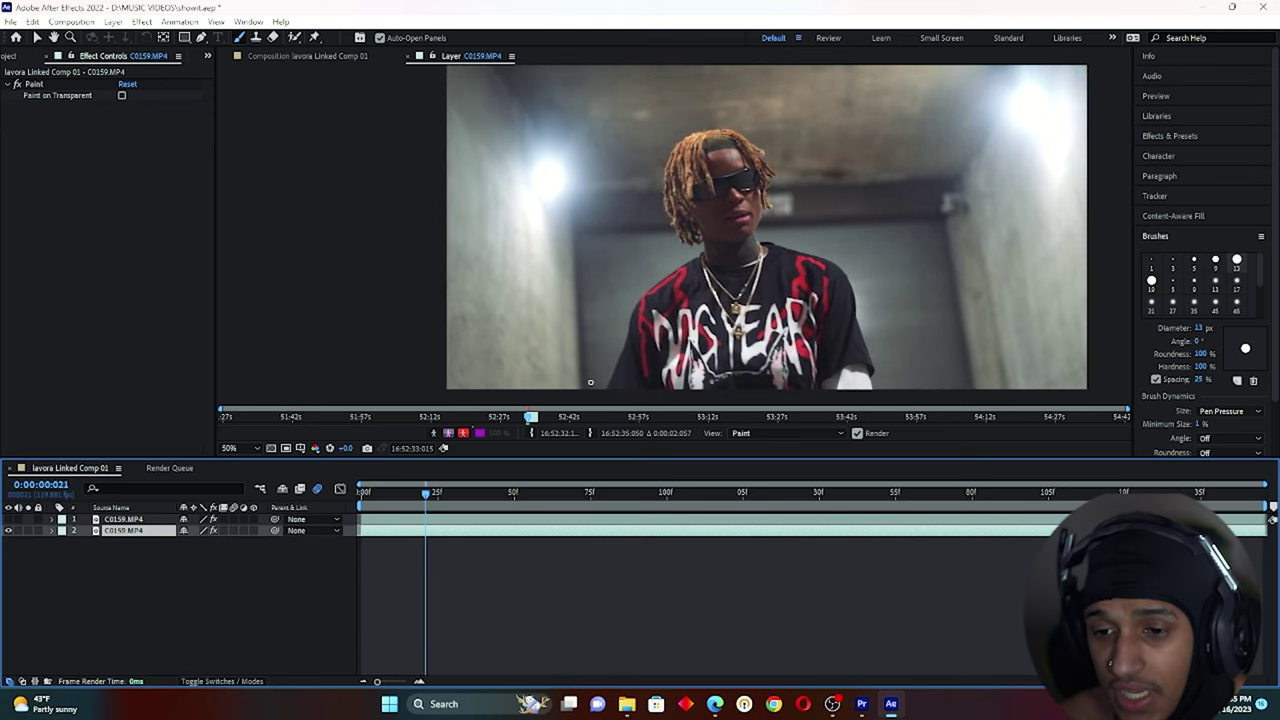
Step: On frame 21, paint strokes radiating outward around the subject's body and head
{"action": "mouse_move", "coordinate": [590, 381]}
{"action": "left_mouse_down"}
{"action": "mouse_move", "coordinate": [545, 368]}
{"action": "mouse_move", "coordinate": [535, 301]}
{"action": "mouse_move", "coordinate": [549, 246]}
{"action": "left_mouse_up"}
{"action": "left_click_drag", "start_coordinate": [628, 270], "coordinate": [554, 222]}
{"action": "mouse_move", "coordinate": [640, 232]}
{"action": "left_mouse_down"}
{"action": "mouse_move", "coordinate": [590, 195]}
{"action": "mouse_move", "coordinate": [631, 110]}
{"action": "left_mouse_up"}
{"action": "left_click_drag", "start_coordinate": [715, 120], "coordinate": [750, 95]}
{"action": "left_click_drag", "start_coordinate": [771, 170], "coordinate": [835, 155]}
{"action": "left_click_drag", "start_coordinate": [800, 228], "coordinate": [883, 216]}
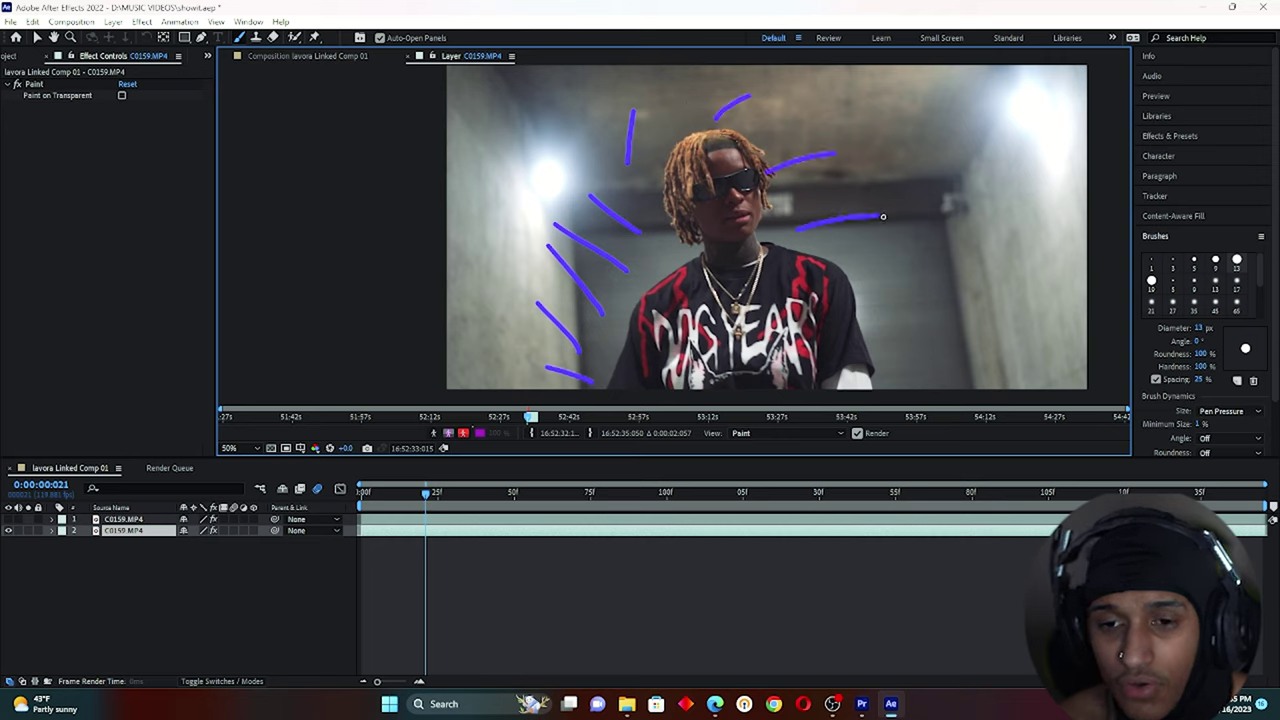
Step: On frame 22, paint a differently placed set of strokes radiating outward around the subject, from one arm over the head to the other
{"action": "left_click", "coordinate": [430, 494]}
{"action": "left_click_drag", "start_coordinate": [610, 372], "coordinate": [547, 375]}
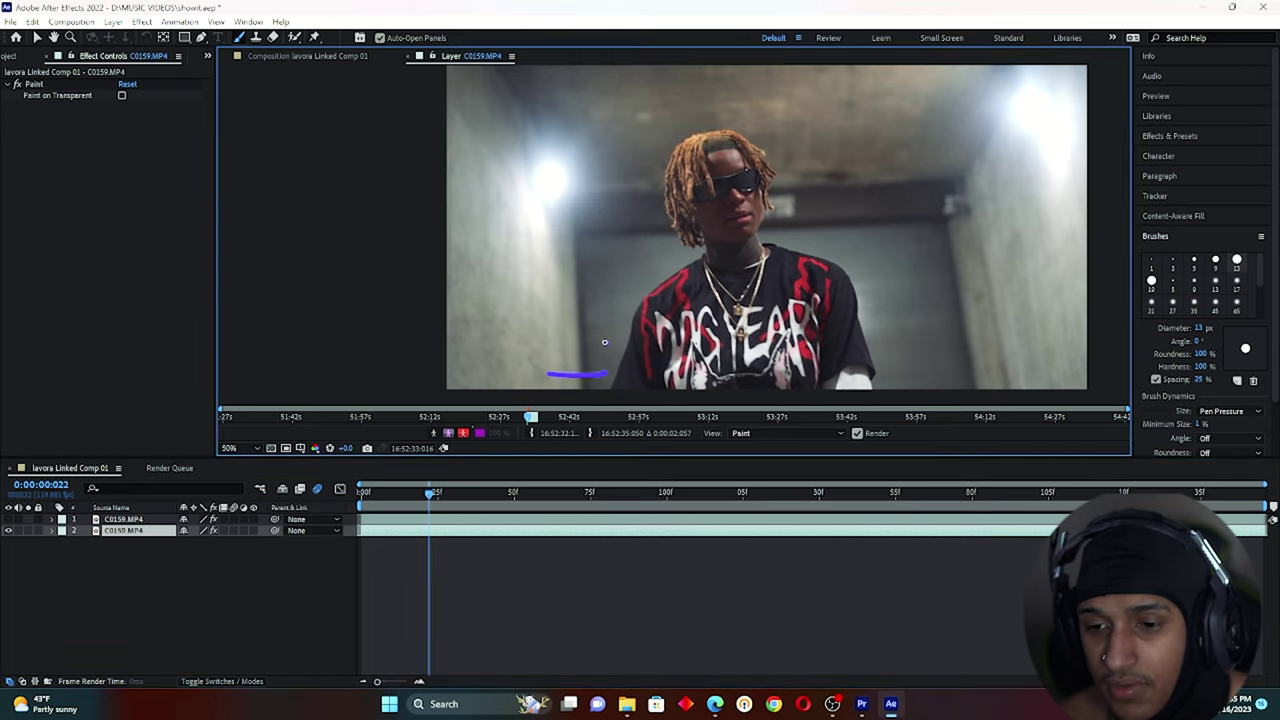
{"action": "left_click_drag", "start_coordinate": [607, 344], "coordinate": [558, 325]}
{"action": "left_click_drag", "start_coordinate": [617, 308], "coordinate": [586, 260]}
{"action": "left_click_drag", "start_coordinate": [676, 240], "coordinate": [650, 205]}
{"action": "left_click_drag", "start_coordinate": [649, 158], "coordinate": [657, 85]}
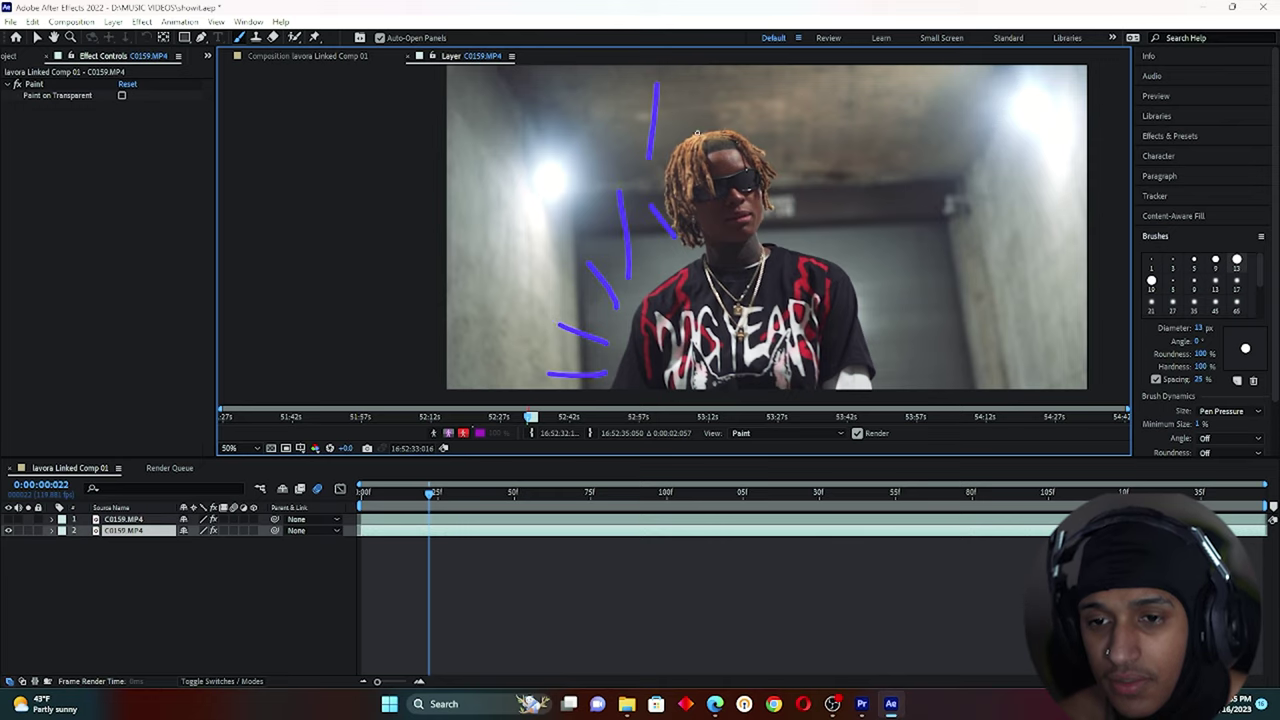
{"action": "left_click_drag", "start_coordinate": [740, 136], "coordinate": [790, 103]}
{"action": "left_click_drag", "start_coordinate": [797, 157], "coordinate": [834, 137]}
{"action": "left_click_drag", "start_coordinate": [797, 228], "coordinate": [852, 190]}
{"action": "left_click_drag", "start_coordinate": [857, 262], "coordinate": [897, 235]}
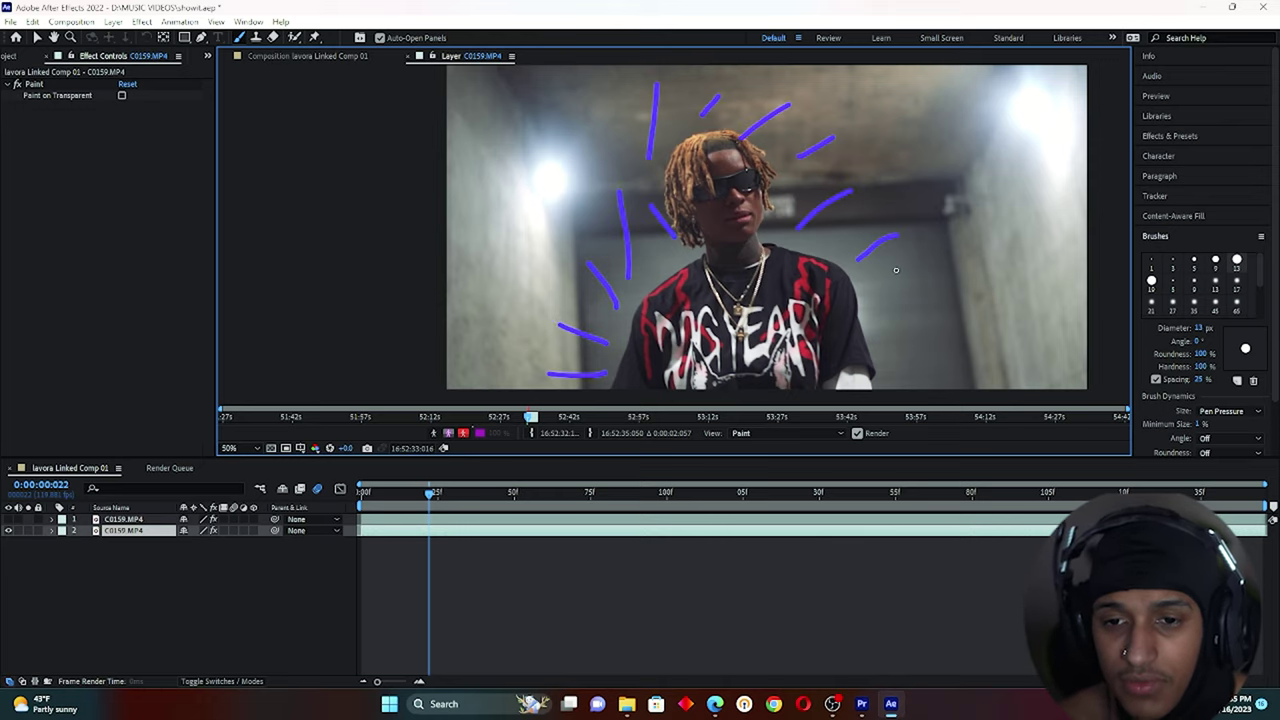
{"action": "left_click_drag", "start_coordinate": [893, 308], "coordinate": [931, 292]}
{"action": "left_click_drag", "start_coordinate": [915, 365], "coordinate": [922, 363]}
Step: On frame 23, paint another varied set of radiating strokes around the subject's arms, shoulders and head
{"action": "key", "text": "Page_Down"}
{"action": "left_click_drag", "start_coordinate": [594, 369], "coordinate": [546, 358]}
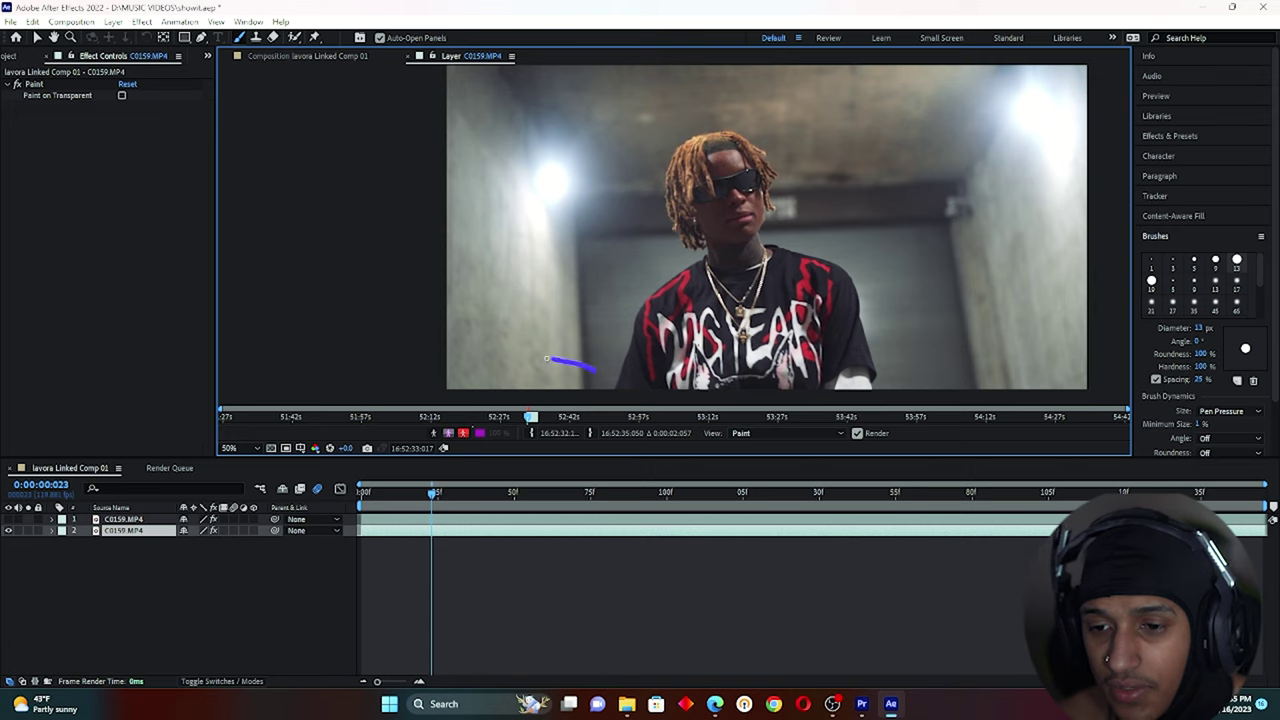
{"action": "left_click_drag", "start_coordinate": [655, 236], "coordinate": [603, 161]}
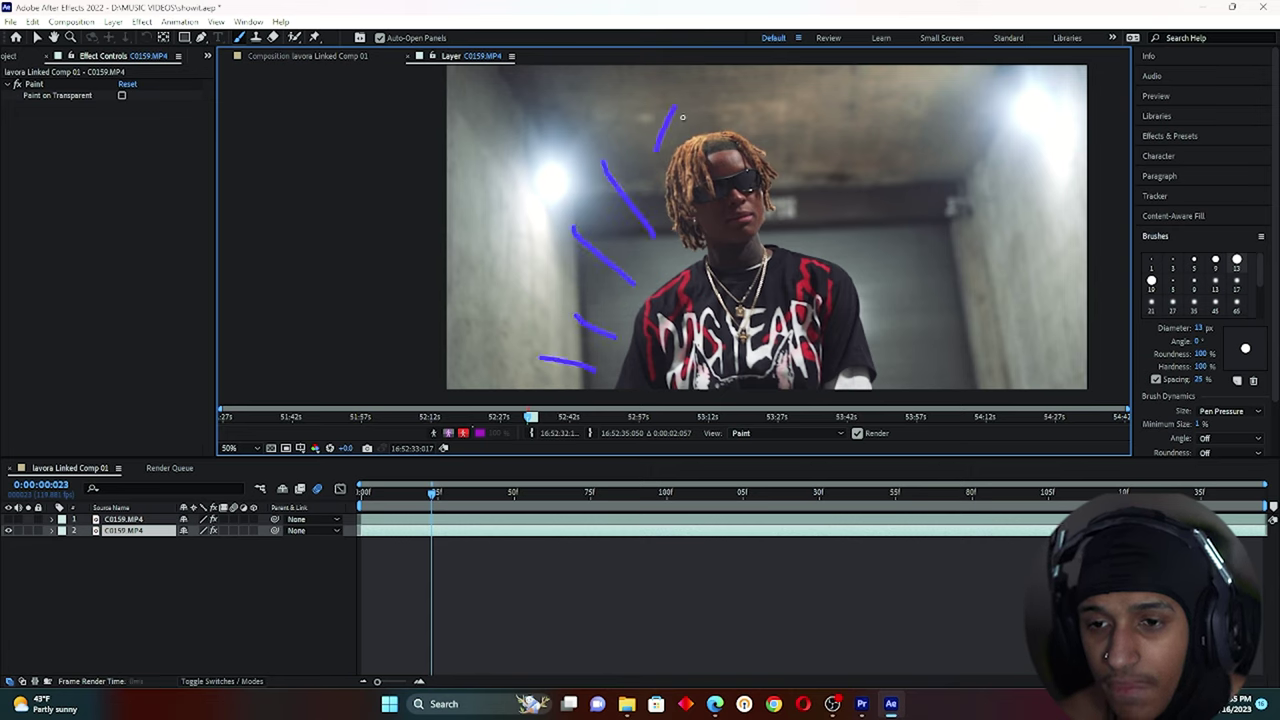
{"action": "left_click_drag", "start_coordinate": [800, 215], "coordinate": [863, 184]}
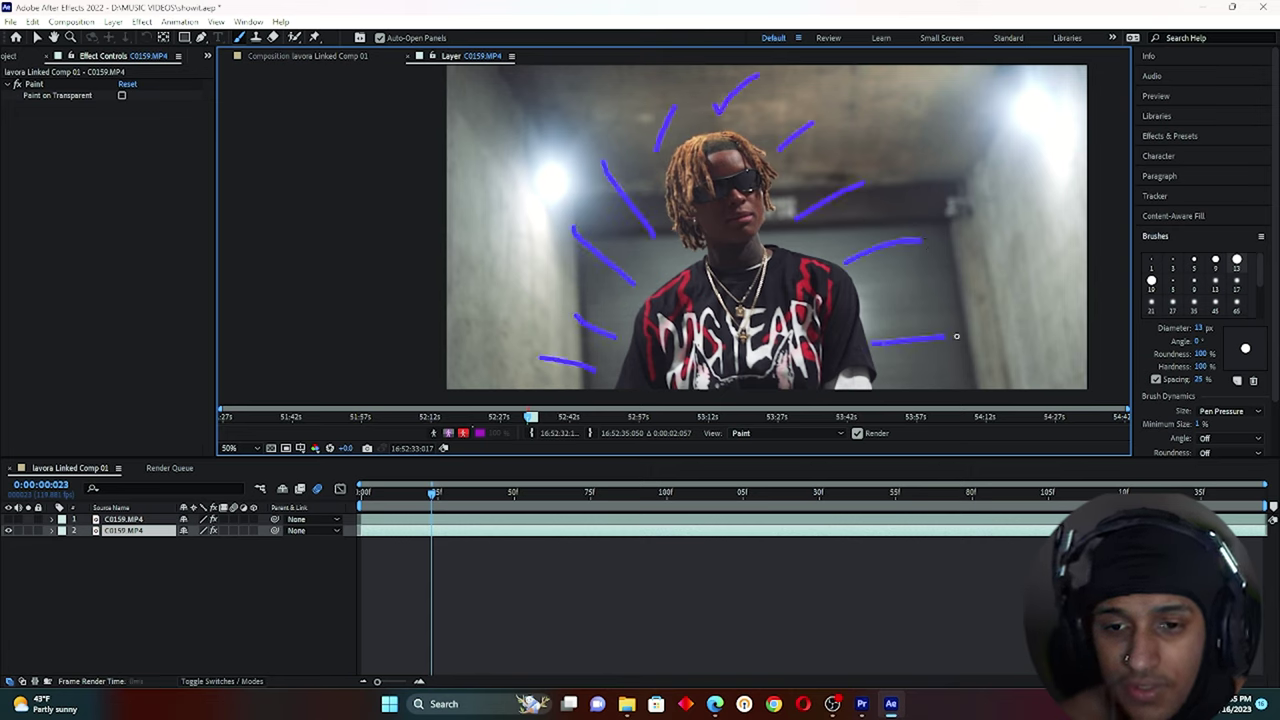
Step: On frame 24, paint an X over each lens of the subject's sunglasses
{"action": "mouse_move", "coordinate": [413, 493]}
{"action": "left_mouse_down"}
{"action": "mouse_move", "coordinate": [358, 493]}
{"action": "mouse_move", "coordinate": [430, 493]}
{"action": "mouse_move", "coordinate": [391, 519]}
{"action": "mouse_move", "coordinate": [435, 520]}
{"action": "mouse_move", "coordinate": [360, 519]}
{"action": "mouse_move", "coordinate": [436, 519]}
{"action": "left_mouse_up"}
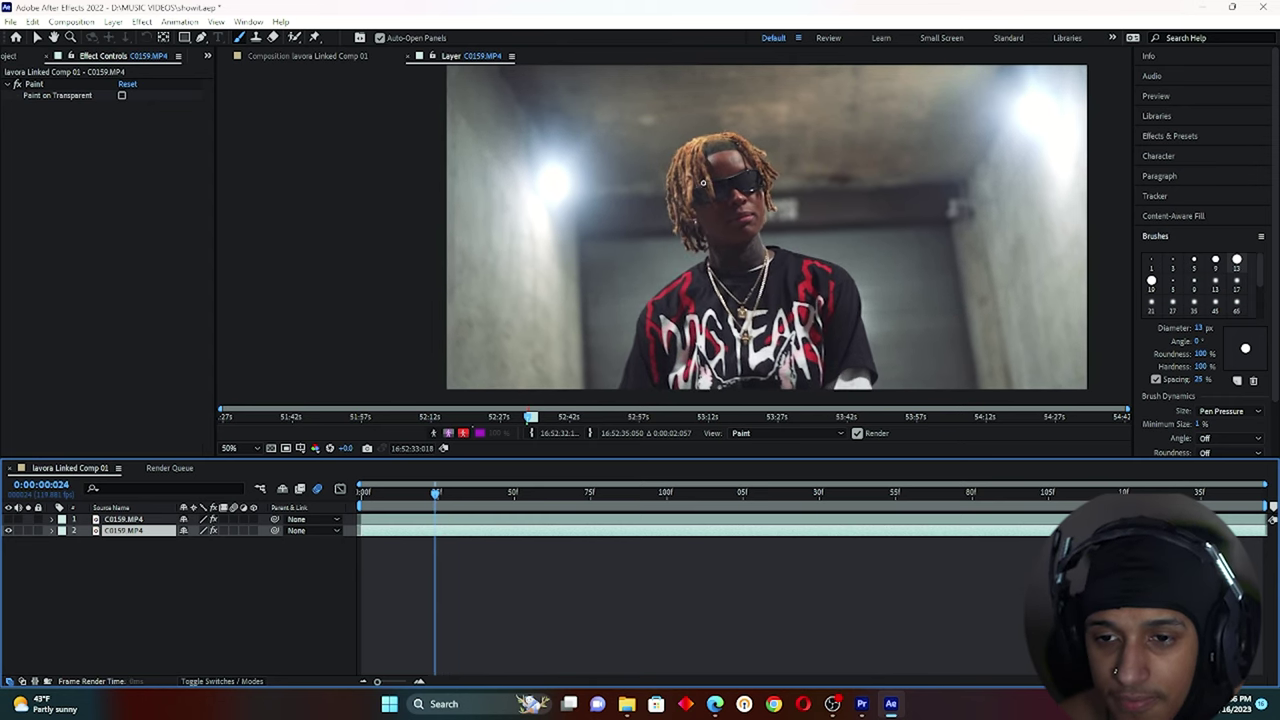
{"action": "left_click_drag", "start_coordinate": [703, 183], "coordinate": [722, 212]}
{"action": "left_click_drag", "start_coordinate": [730, 162], "coordinate": [682, 240]}
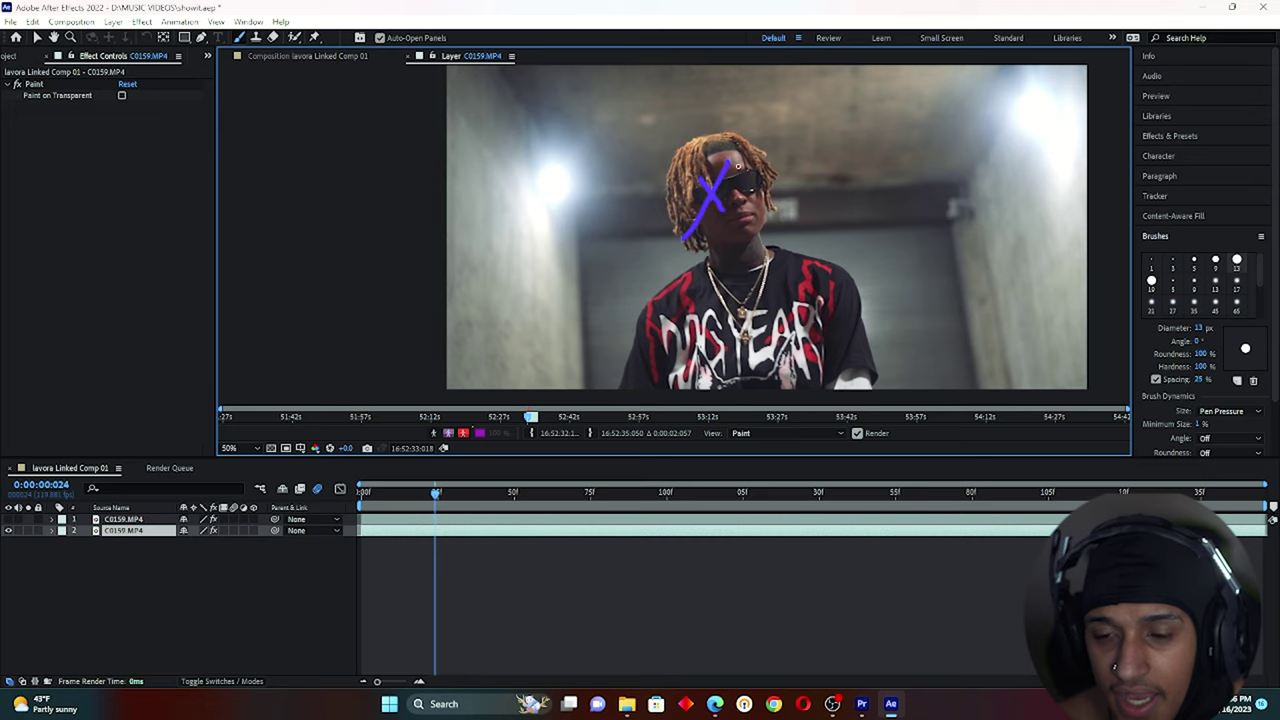
{"action": "mouse_move", "coordinate": [737, 166]}
{"action": "left_mouse_down"}
{"action": "mouse_move", "coordinate": [762, 191]}
{"action": "mouse_move", "coordinate": [736, 206]}
{"action": "left_mouse_up"}
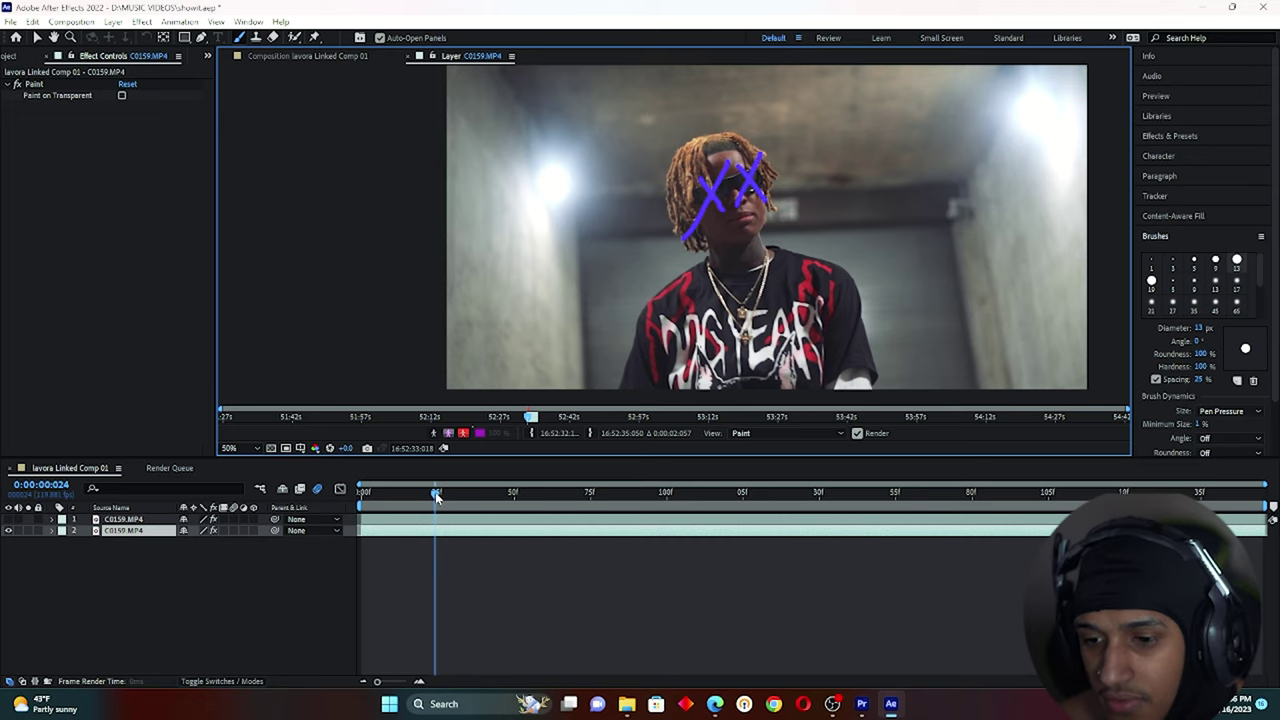
Step: On frame 25 and again two frames further on, paint a slightly different X over each of the subject's eyes
{"action": "left_click_drag", "start_coordinate": [436, 497], "coordinate": [439, 497]}
{"action": "mouse_move", "coordinate": [699, 173]}
{"action": "left_mouse_down"}
{"action": "mouse_move", "coordinate": [734, 230]}
{"action": "mouse_move", "coordinate": [718, 170]}
{"action": "mouse_move", "coordinate": [701, 238]}
{"action": "left_mouse_up"}
{"action": "left_click_drag", "start_coordinate": [741, 170], "coordinate": [770, 212]}
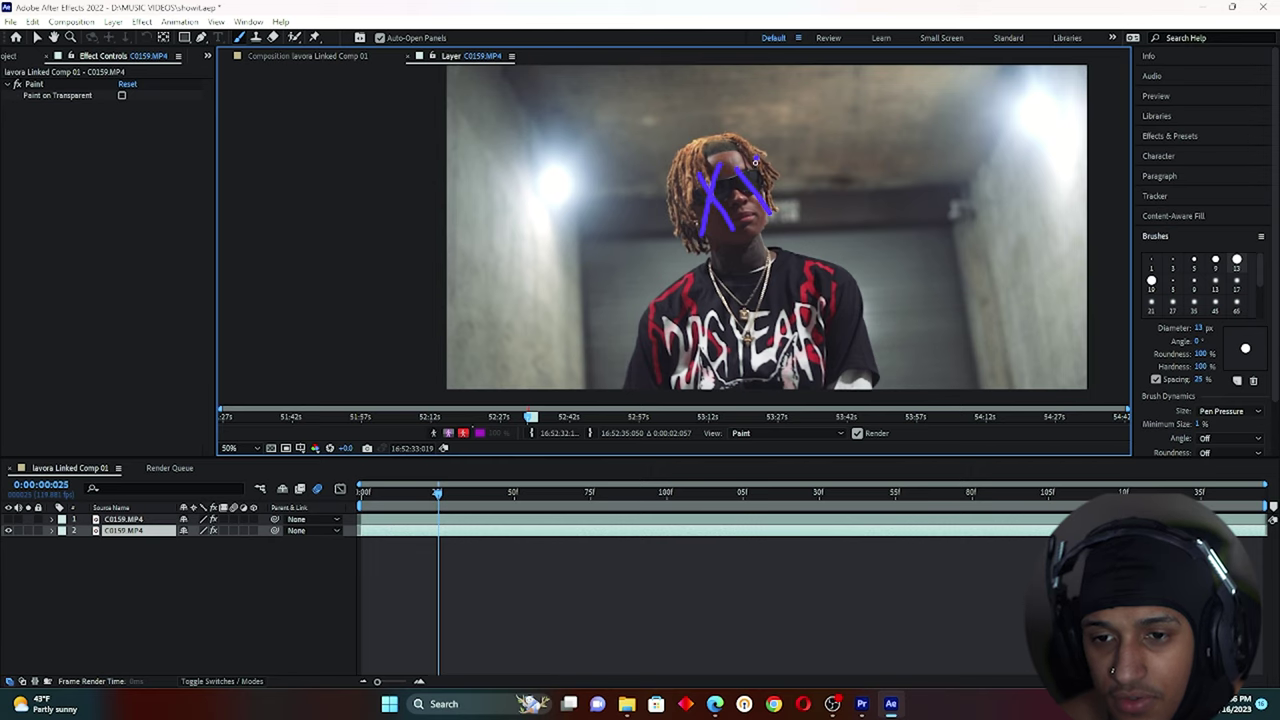
{"action": "left_click_drag", "start_coordinate": [756, 161], "coordinate": [738, 233]}
{"action": "left_click_drag", "start_coordinate": [437, 500], "coordinate": [444, 495]}
{"action": "mouse_move", "coordinate": [699, 171]}
{"action": "left_mouse_down"}
{"action": "mouse_move", "coordinate": [740, 228]}
{"action": "mouse_move", "coordinate": [698, 244]}
{"action": "left_mouse_up"}
{"action": "mouse_move", "coordinate": [738, 162]}
{"action": "left_mouse_down"}
{"action": "mouse_move", "coordinate": [778, 214]}
{"action": "mouse_move", "coordinate": [750, 226]}
{"action": "left_mouse_up"}
Step: On frames 29 and 31, paint crossed strokes forming a new X over each of the subject's eyes
{"action": "left_click_drag", "start_coordinate": [444, 494], "coordinate": [451, 494]}
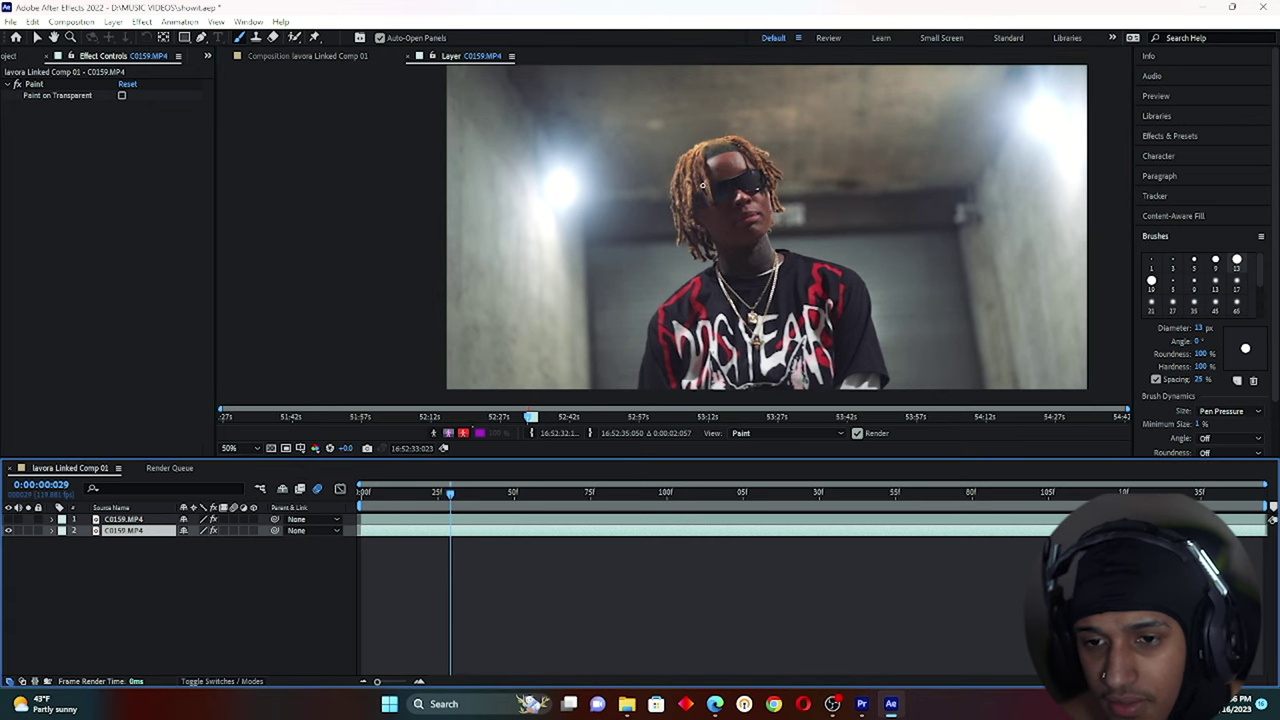
{"action": "left_click_drag", "start_coordinate": [702, 185], "coordinate": [750, 228]}
{"action": "left_click_drag", "start_coordinate": [725, 162], "coordinate": [712, 255]}
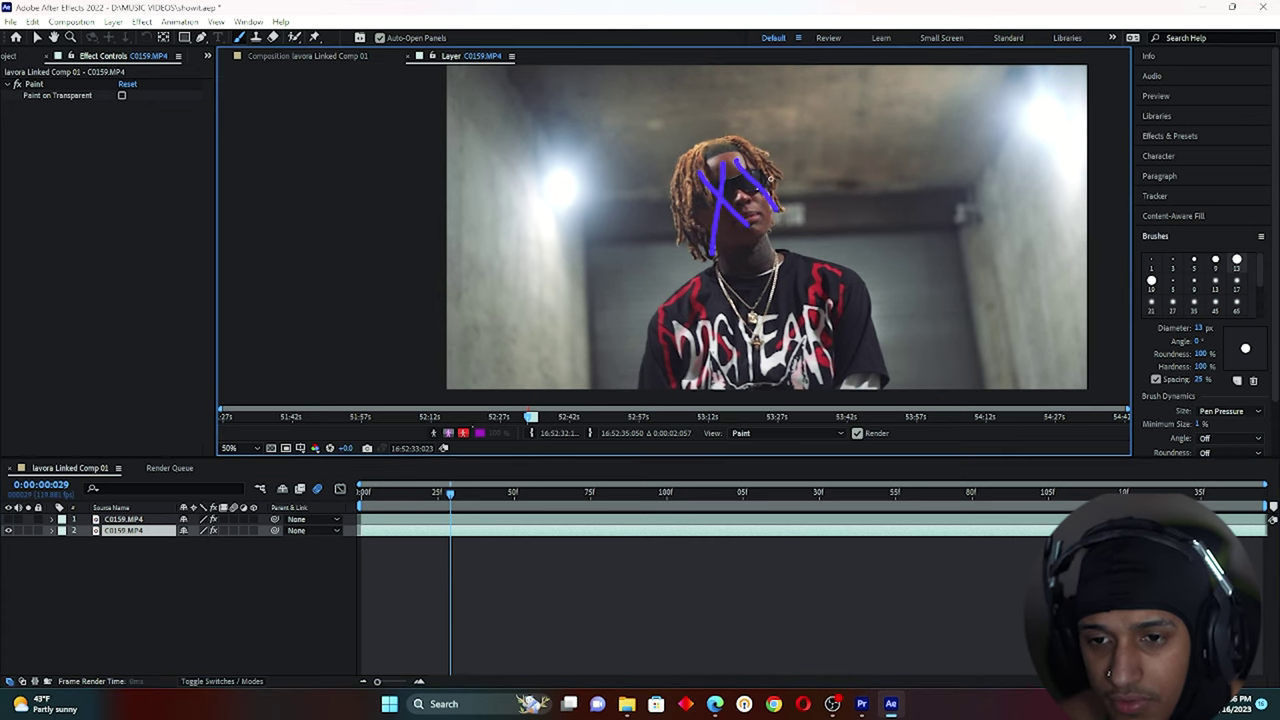
{"action": "left_click_drag", "start_coordinate": [763, 153], "coordinate": [742, 222]}
{"action": "left_click_drag", "start_coordinate": [452, 495], "coordinate": [457, 495]}
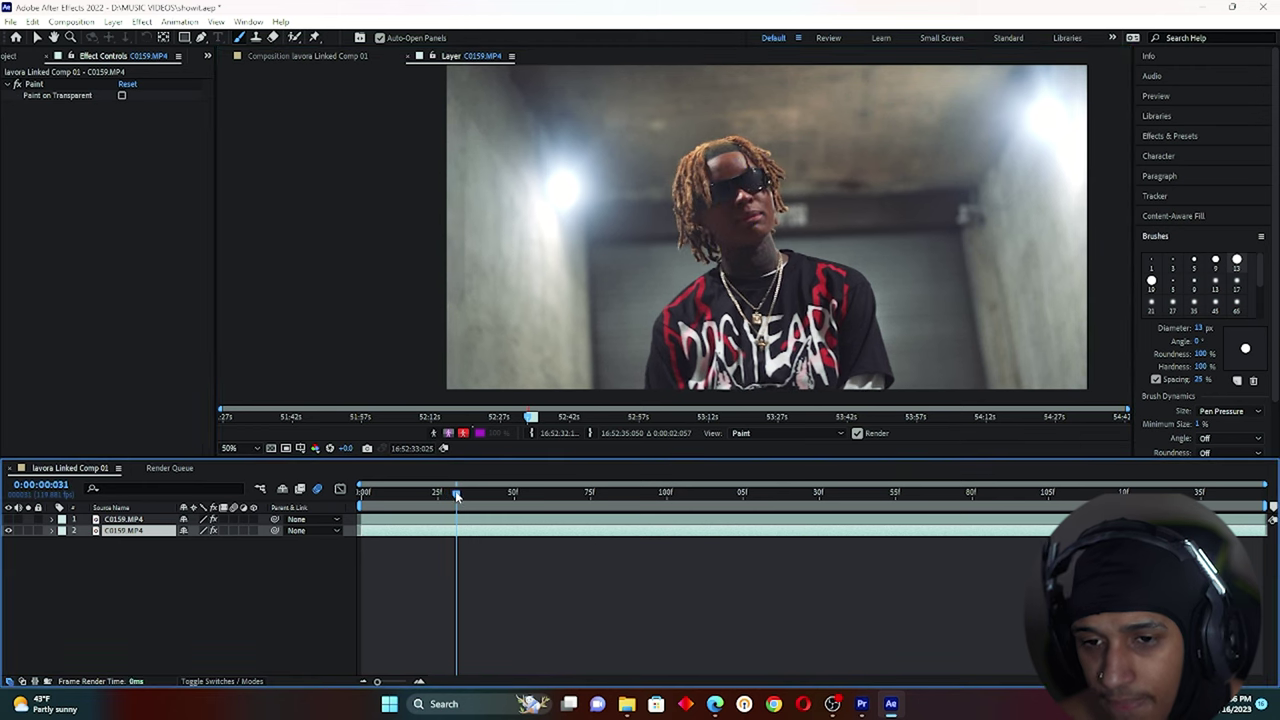
{"action": "left_click_drag", "start_coordinate": [701, 182], "coordinate": [745, 218]}
{"action": "mouse_move", "coordinate": [725, 164]}
{"action": "left_mouse_down"}
{"action": "mouse_move", "coordinate": [700, 240]}
{"action": "mouse_move", "coordinate": [780, 210]}
{"action": "left_mouse_up"}
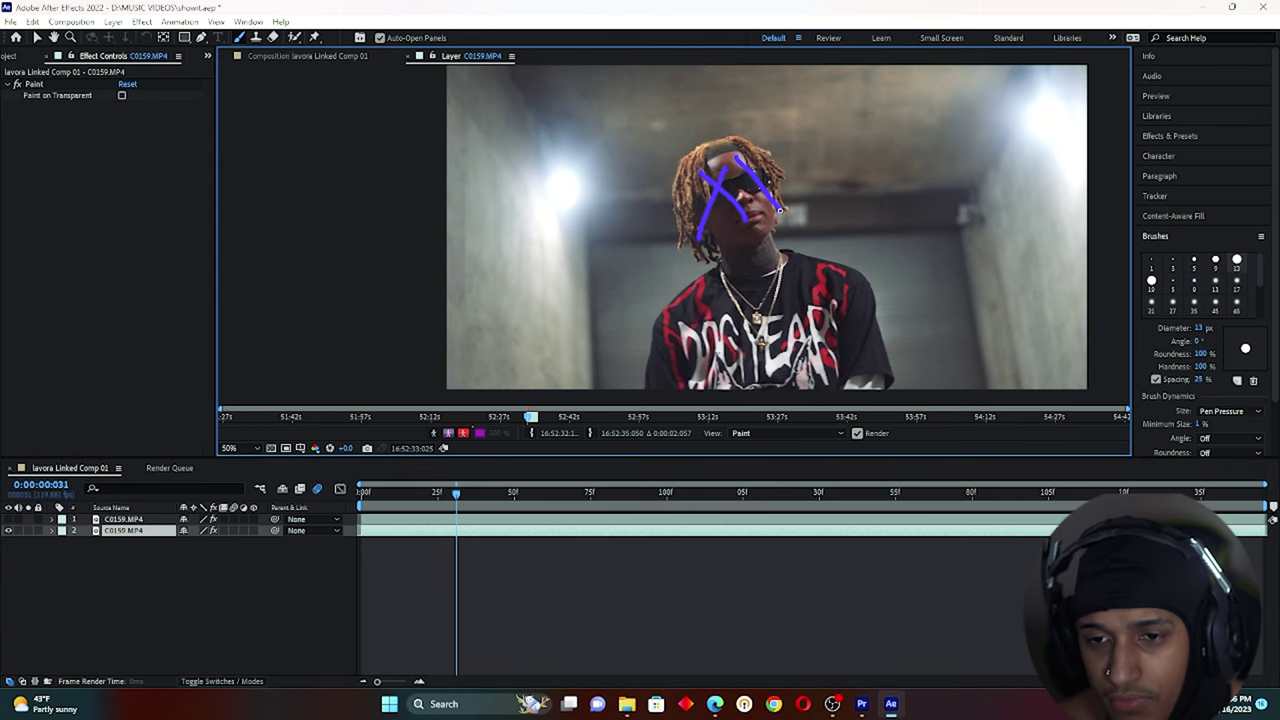
Step: Review the animation from the start up to frame 32, and paint a zigzag scribble there from the subject's forehead down the shirt
{"action": "left_click", "coordinate": [366, 492]}
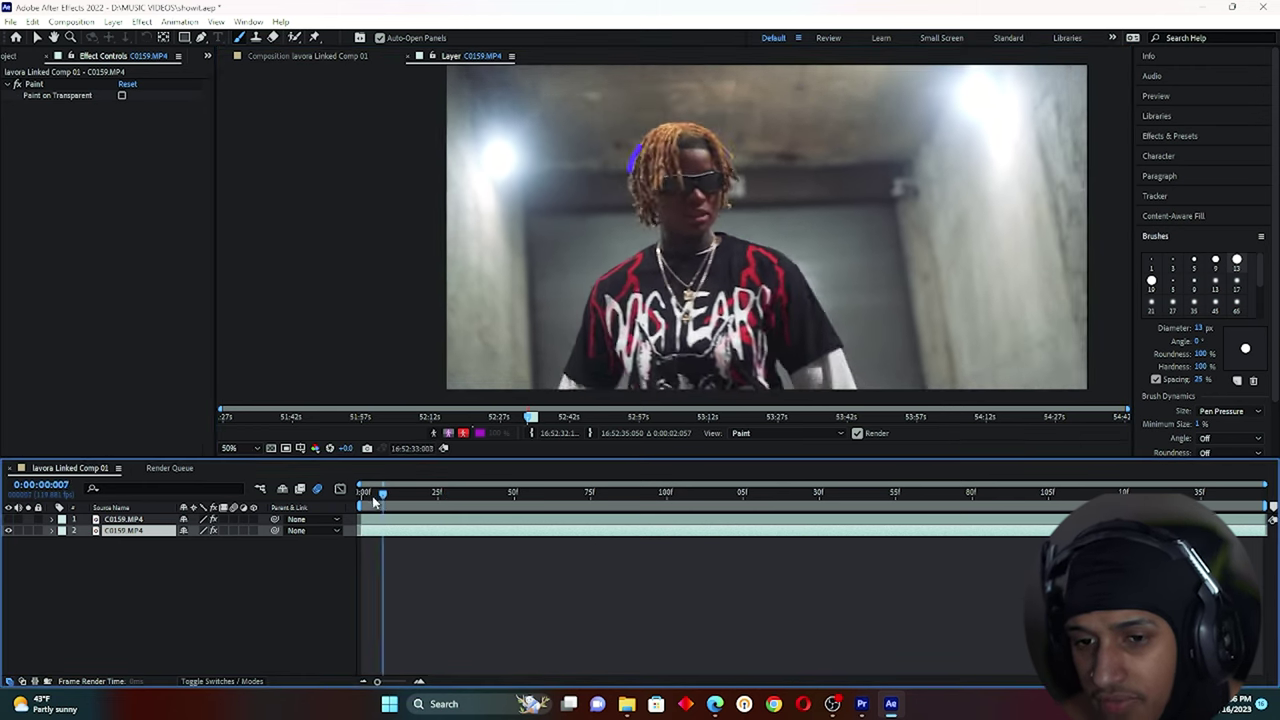
{"action": "left_click_drag", "start_coordinate": [362, 503], "coordinate": [460, 527]}
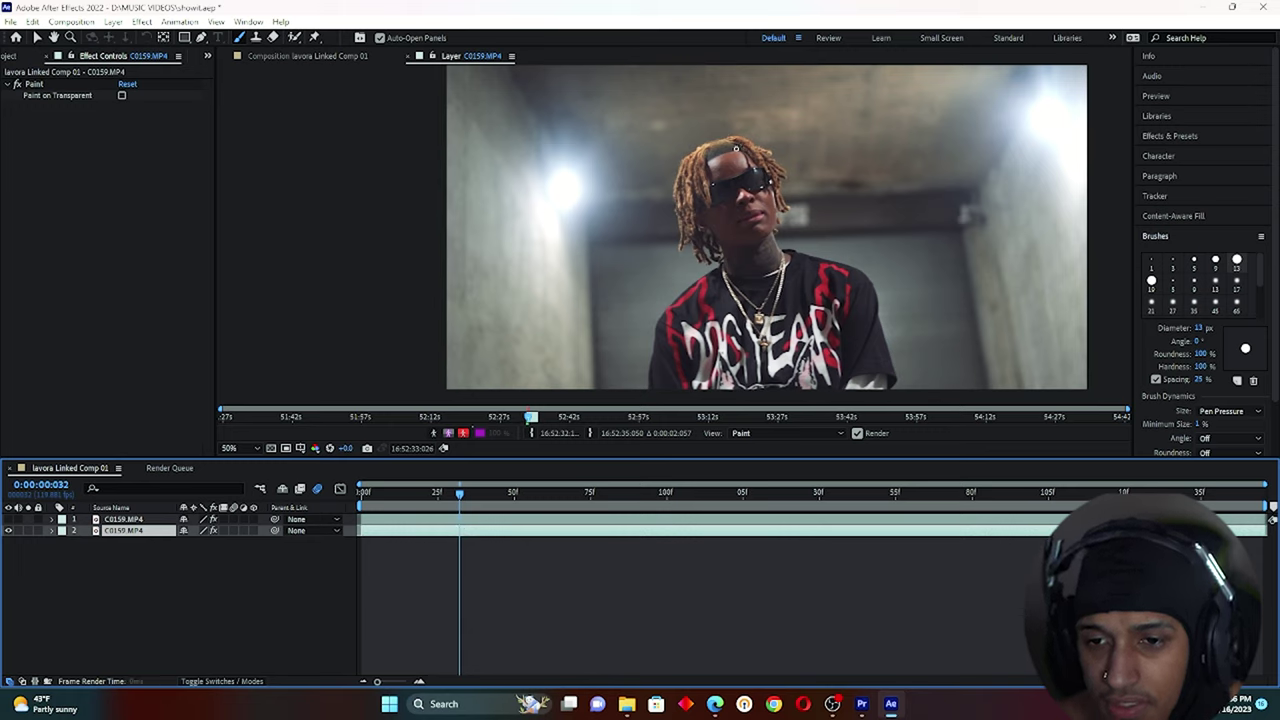
{"action": "left_click_drag", "start_coordinate": [736, 148], "coordinate": [770, 400]}
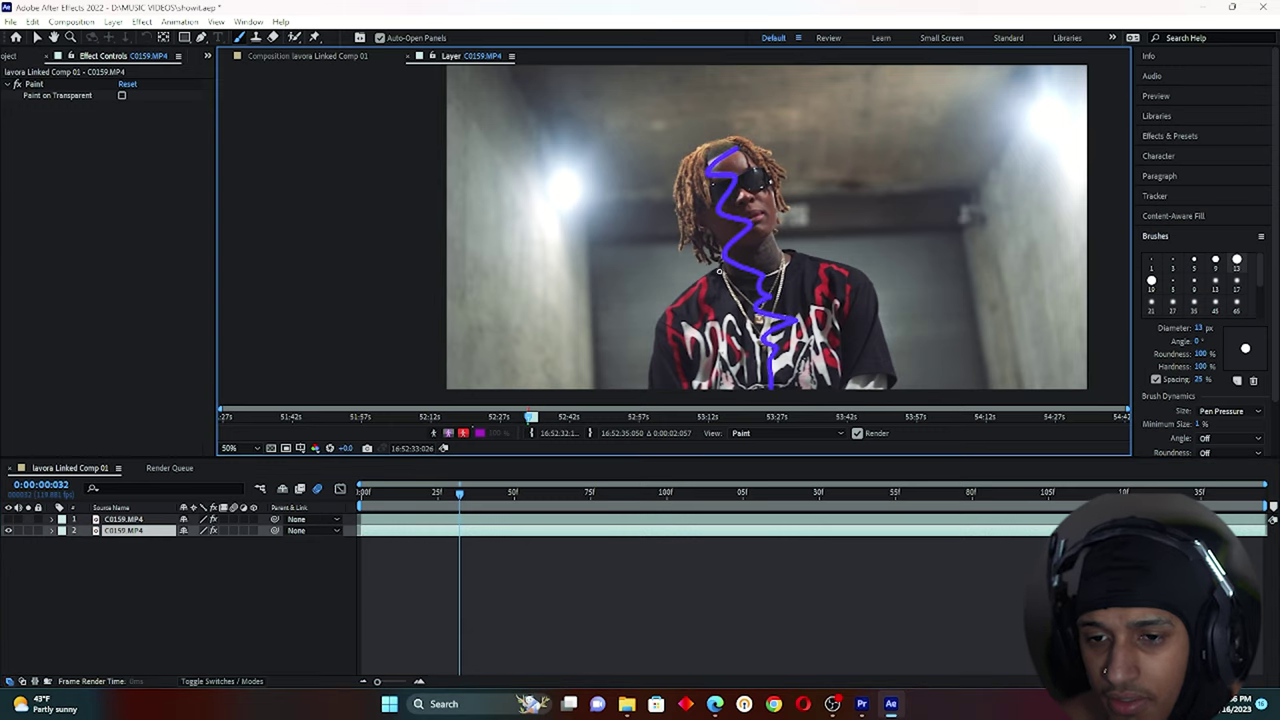
{"action": "key", "text": "ctrl+z"}
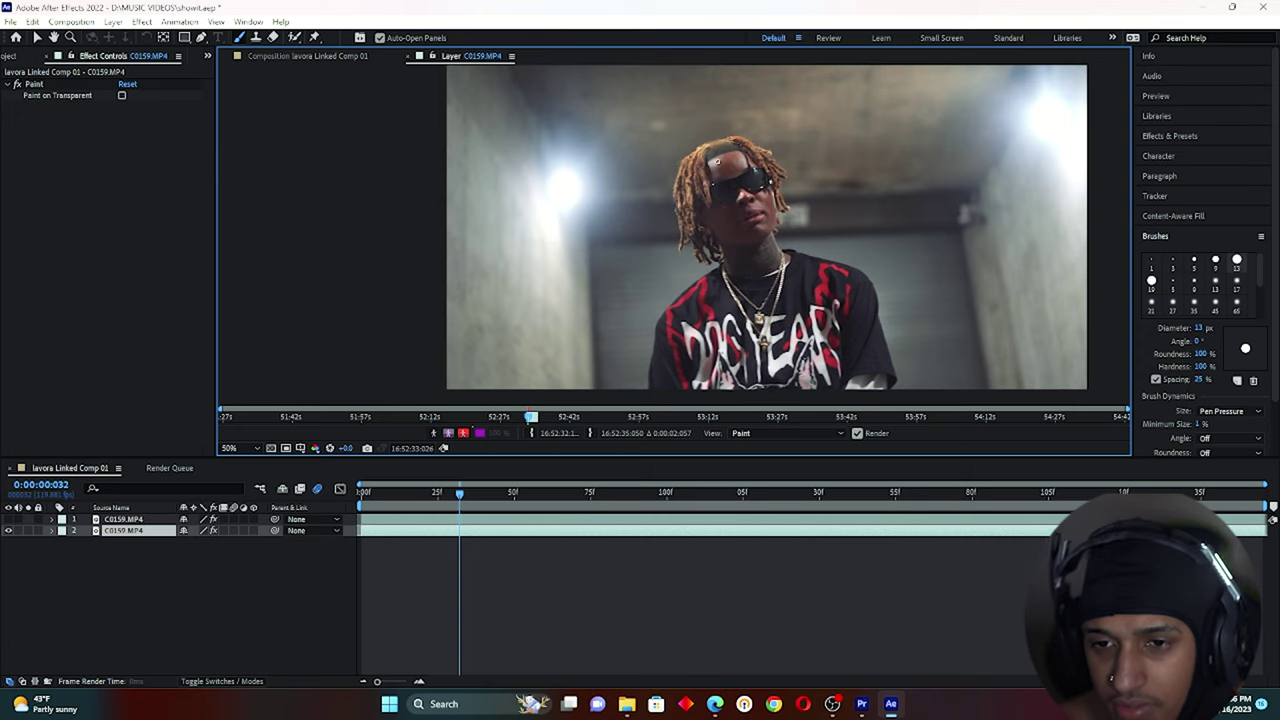
{"action": "mouse_move", "coordinate": [720, 162]}
{"action": "left_mouse_down"}
{"action": "mouse_move", "coordinate": [780, 340]}
{"action": "mouse_move", "coordinate": [775, 380]}
{"action": "left_mouse_up"}
Step: On frames 34, 35 and 36, paint a differently shaped zigzag scribble from the subject's forehead down over the chest
{"action": "key", "text": "Page_Down"}
{"action": "key", "text": "Page_Down"}
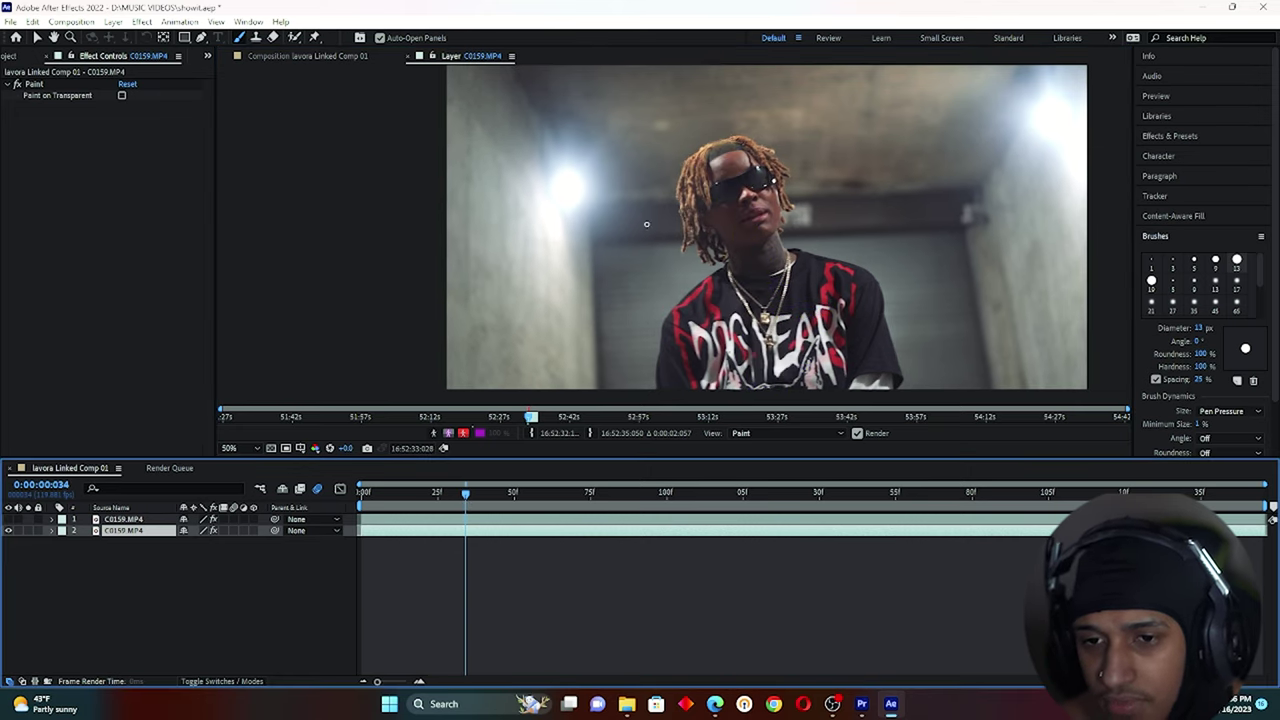
{"action": "mouse_move", "coordinate": [730, 146]}
{"action": "left_mouse_down"}
{"action": "mouse_move", "coordinate": [758, 325]}
{"action": "mouse_move", "coordinate": [800, 365]}
{"action": "mouse_move", "coordinate": [760, 383]}
{"action": "left_mouse_up"}
{"action": "key", "text": "Page_Down"}
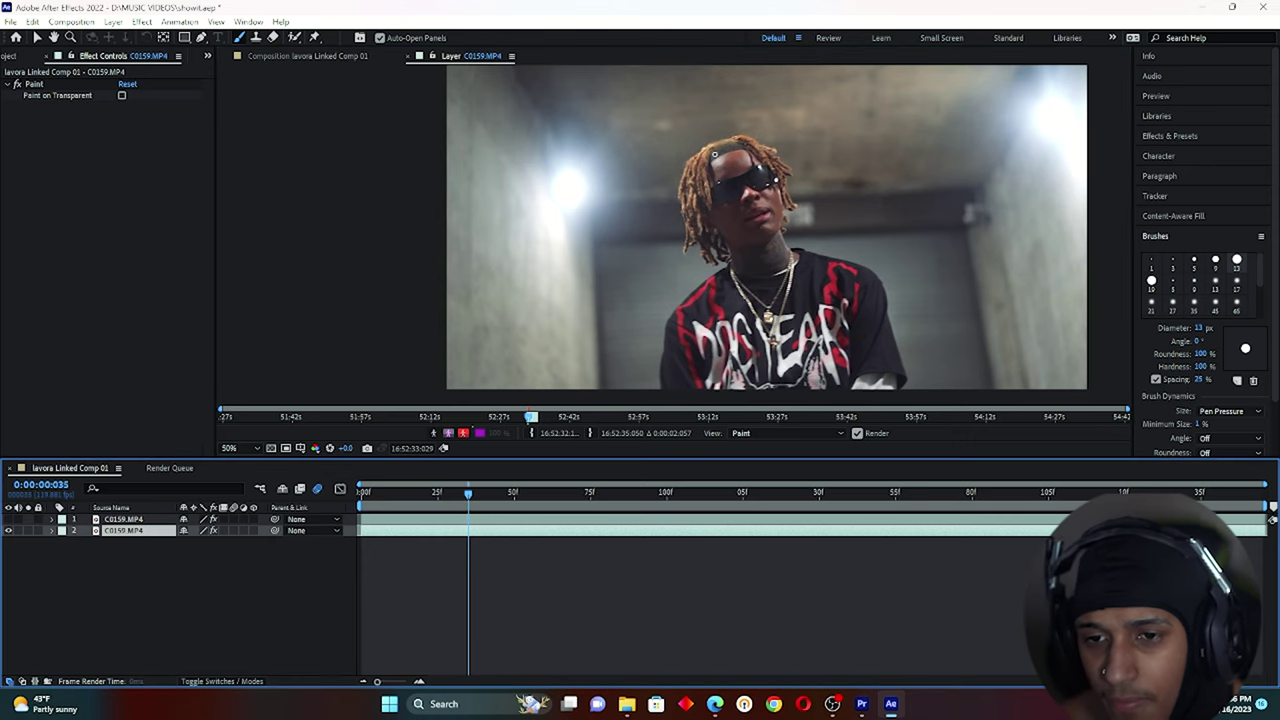
{"action": "mouse_move", "coordinate": [714, 154]}
{"action": "left_mouse_down"}
{"action": "mouse_move", "coordinate": [770, 182]}
{"action": "mouse_move", "coordinate": [760, 284]}
{"action": "mouse_move", "coordinate": [800, 340]}
{"action": "mouse_move", "coordinate": [765, 385]}
{"action": "left_mouse_up"}
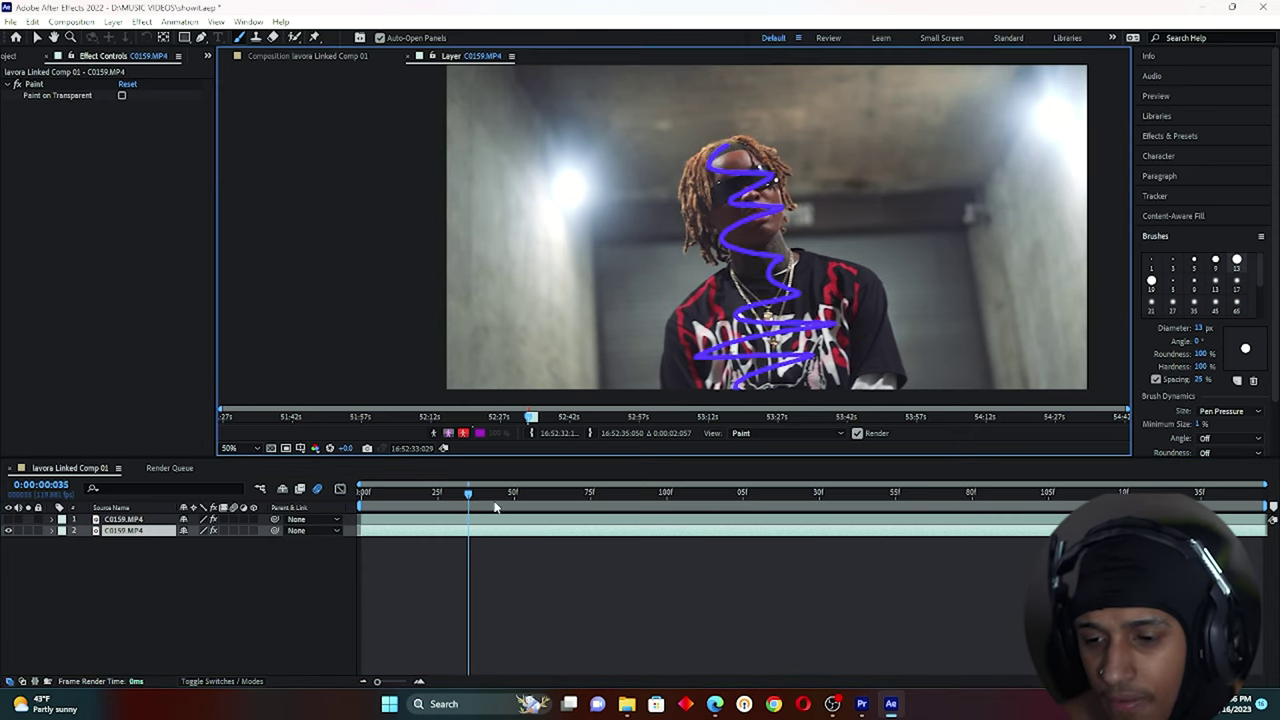
{"action": "left_click_drag", "start_coordinate": [467, 500], "coordinate": [471, 499]}
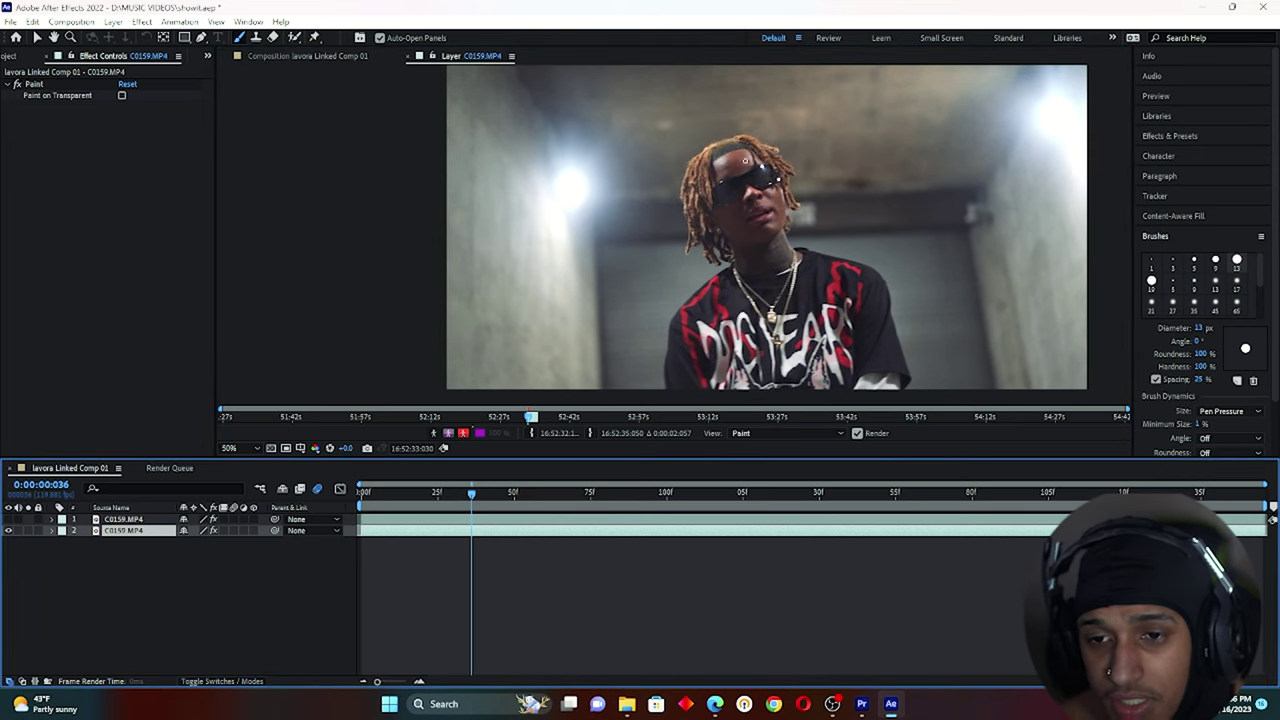
{"action": "mouse_move", "coordinate": [740, 150]}
{"action": "left_mouse_down"}
{"action": "mouse_move", "coordinate": [712, 180]}
{"action": "mouse_move", "coordinate": [748, 268]}
{"action": "mouse_move", "coordinate": [727, 364]}
{"action": "left_mouse_up"}
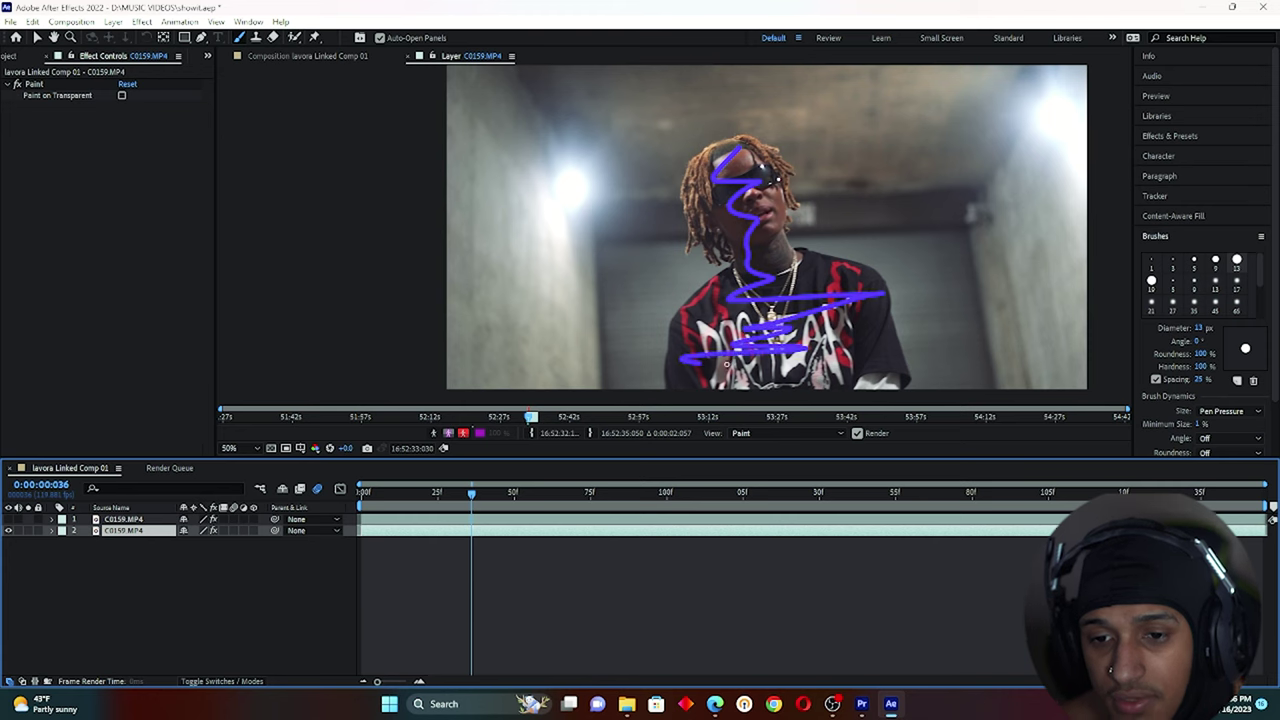
Step: On frames 37 and 38, scribble over both sunglasses lenses to fill them with solid paint
{"action": "left_click", "coordinate": [476, 500]}
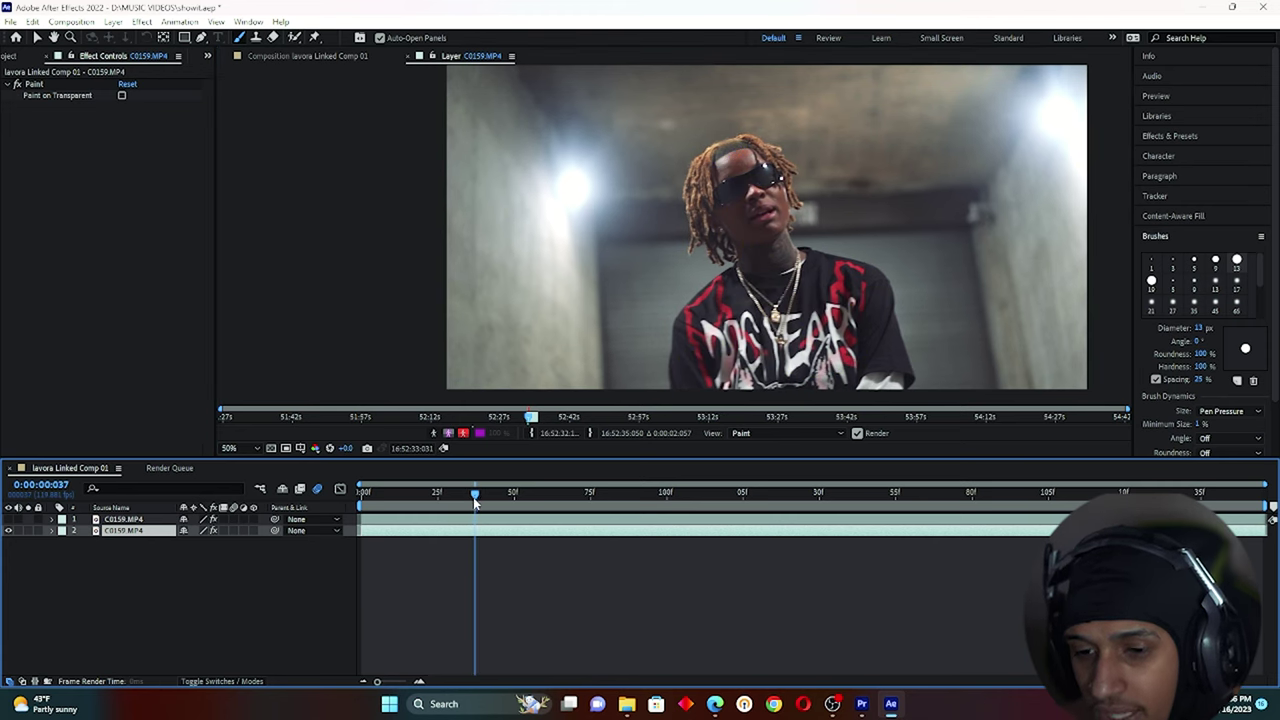
{"action": "scroll", "coordinate": [771, 166], "scroll_direction": "up", "scroll_amount": 4}
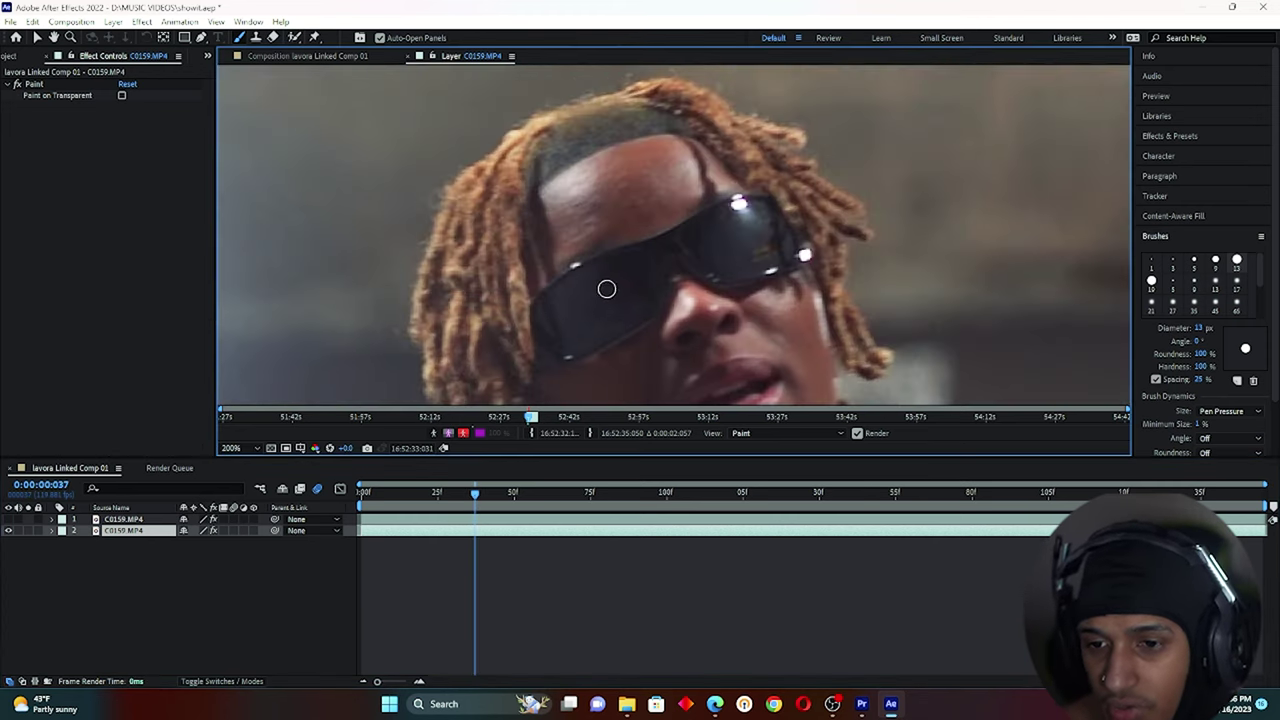
{"action": "mouse_move", "coordinate": [606, 289]}
{"action": "left_mouse_down"}
{"action": "mouse_move", "coordinate": [617, 263]}
{"action": "mouse_move", "coordinate": [617, 320]}
{"action": "mouse_move", "coordinate": [562, 324]}
{"action": "left_mouse_up"}
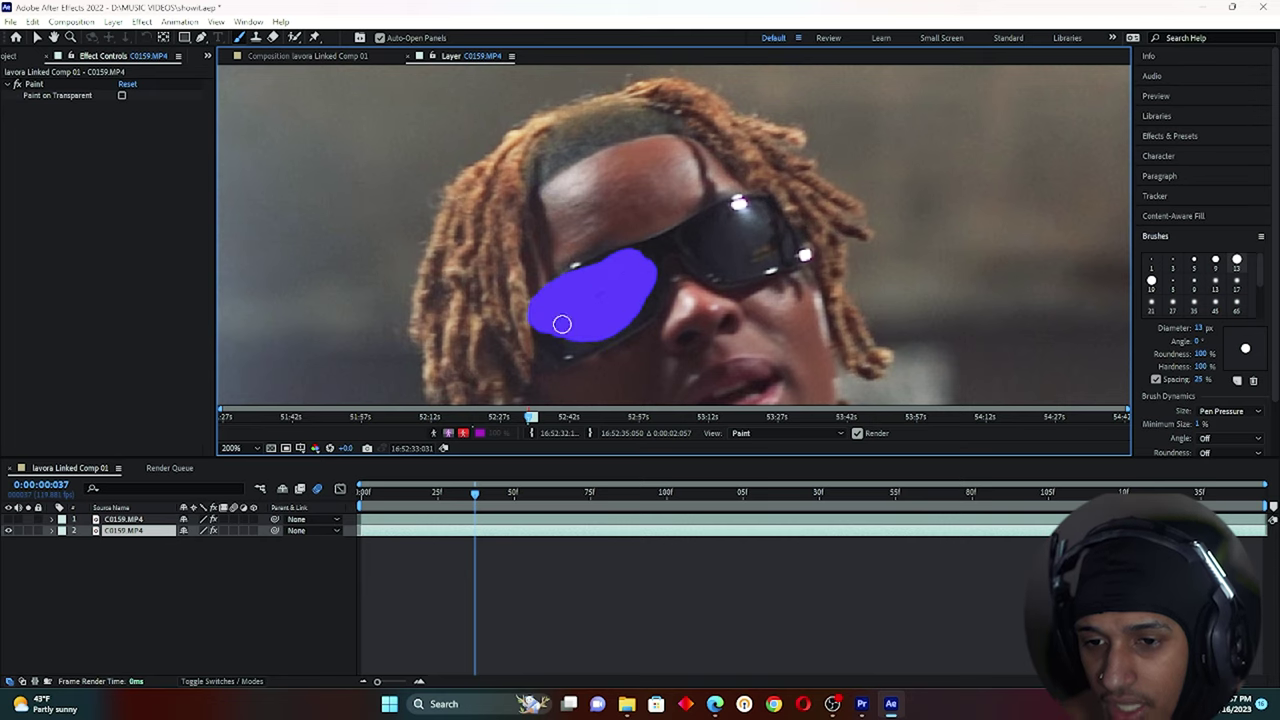
{"action": "mouse_move", "coordinate": [772, 222]}
{"action": "left_mouse_down"}
{"action": "mouse_move", "coordinate": [726, 251]}
{"action": "mouse_move", "coordinate": [743, 211]}
{"action": "mouse_move", "coordinate": [760, 249]}
{"action": "mouse_move", "coordinate": [734, 266]}
{"action": "mouse_move", "coordinate": [634, 263]}
{"action": "mouse_move", "coordinate": [606, 277]}
{"action": "mouse_move", "coordinate": [609, 320]}
{"action": "mouse_move", "coordinate": [563, 301]}
{"action": "left_mouse_up"}
{"action": "key", "text": "Page_Down"}
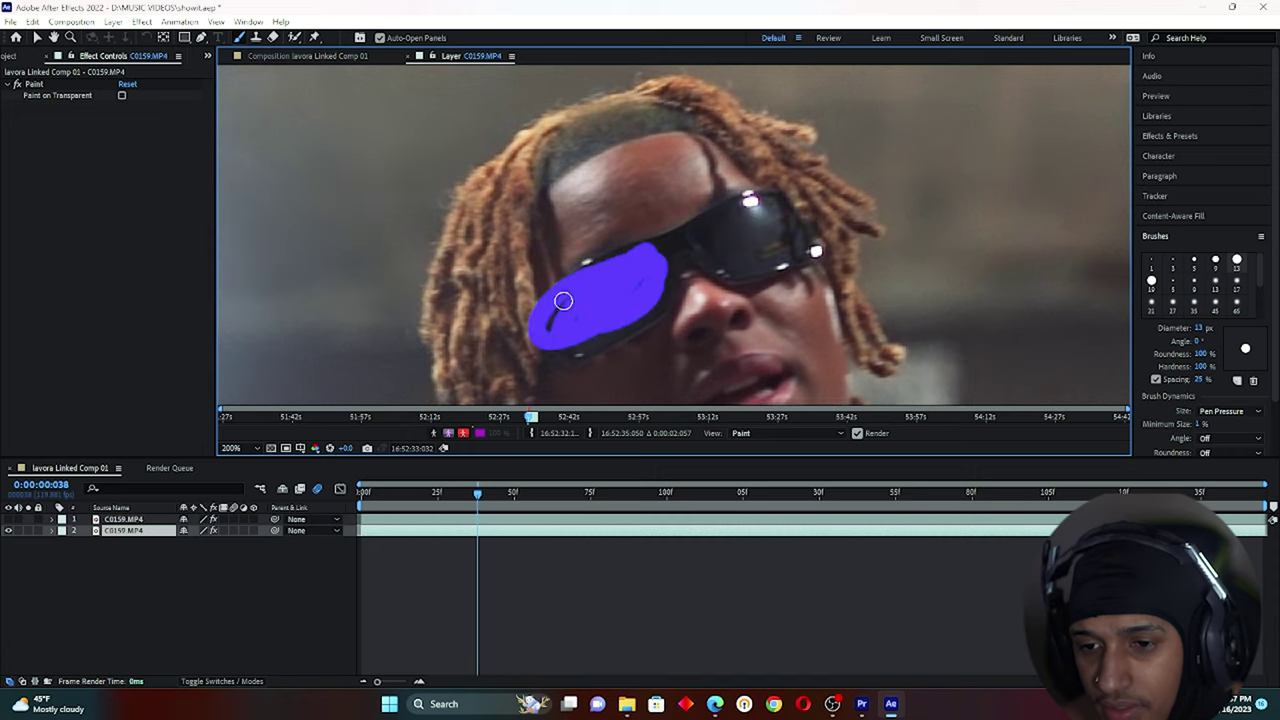
{"action": "mouse_move", "coordinate": [700, 223]}
{"action": "left_mouse_down"}
{"action": "mouse_move", "coordinate": [771, 223]}
{"action": "mouse_move", "coordinate": [749, 251]}
{"action": "mouse_move", "coordinate": [716, 258]}
{"action": "left_mouse_up"}
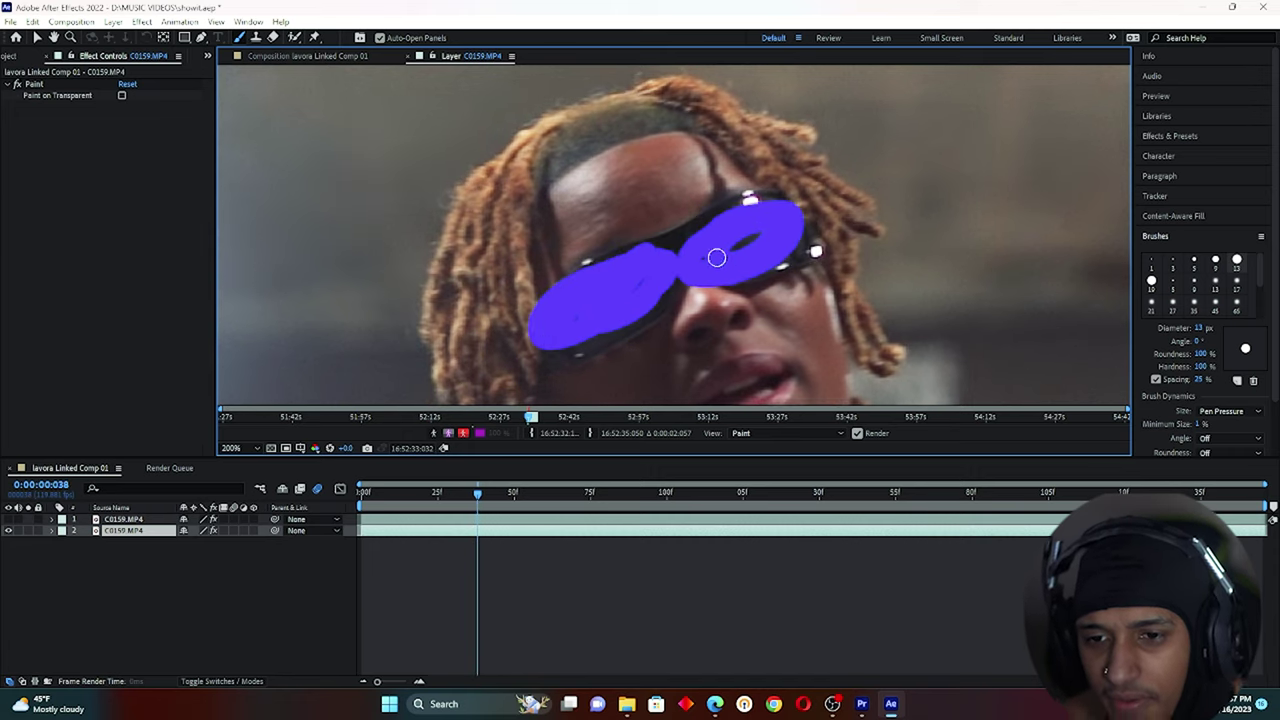
Step: On frames 39 and 41, paint loose circular scribbles over both lenses of the subject's sunglasses
{"action": "key", "text": "Page_Down"}
{"action": "mouse_move", "coordinate": [597, 274]}
{"action": "left_mouse_down"}
{"action": "mouse_move", "coordinate": [580, 289]}
{"action": "mouse_move", "coordinate": [673, 282]}
{"action": "mouse_move", "coordinate": [606, 294]}
{"action": "left_mouse_up"}
{"action": "mouse_move", "coordinate": [773, 217]}
{"action": "left_mouse_down"}
{"action": "mouse_move", "coordinate": [714, 271]}
{"action": "mouse_move", "coordinate": [686, 263]}
{"action": "mouse_move", "coordinate": [608, 285]}
{"action": "mouse_move", "coordinate": [639, 255]}
{"action": "mouse_move", "coordinate": [634, 294]}
{"action": "mouse_move", "coordinate": [748, 246]}
{"action": "mouse_move", "coordinate": [788, 200]}
{"action": "mouse_move", "coordinate": [789, 217]}
{"action": "left_mouse_up"}
{"action": "key", "text": "Page_Down"}
{"action": "key", "text": "Page_Down"}
{"action": "mouse_move", "coordinate": [646, 271]}
{"action": "left_mouse_down"}
{"action": "mouse_move", "coordinate": [649, 309]}
{"action": "mouse_move", "coordinate": [638, 270]}
{"action": "left_mouse_up"}
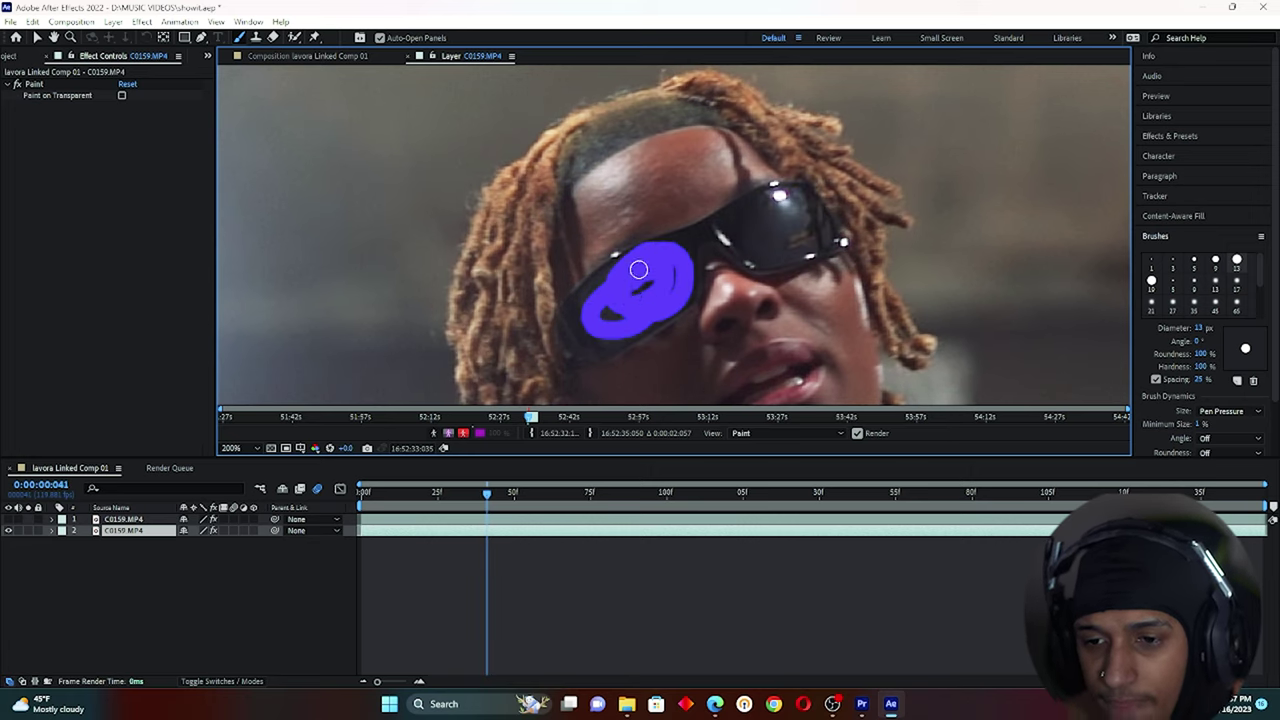
{"action": "left_click_drag", "start_coordinate": [766, 214], "coordinate": [757, 220]}
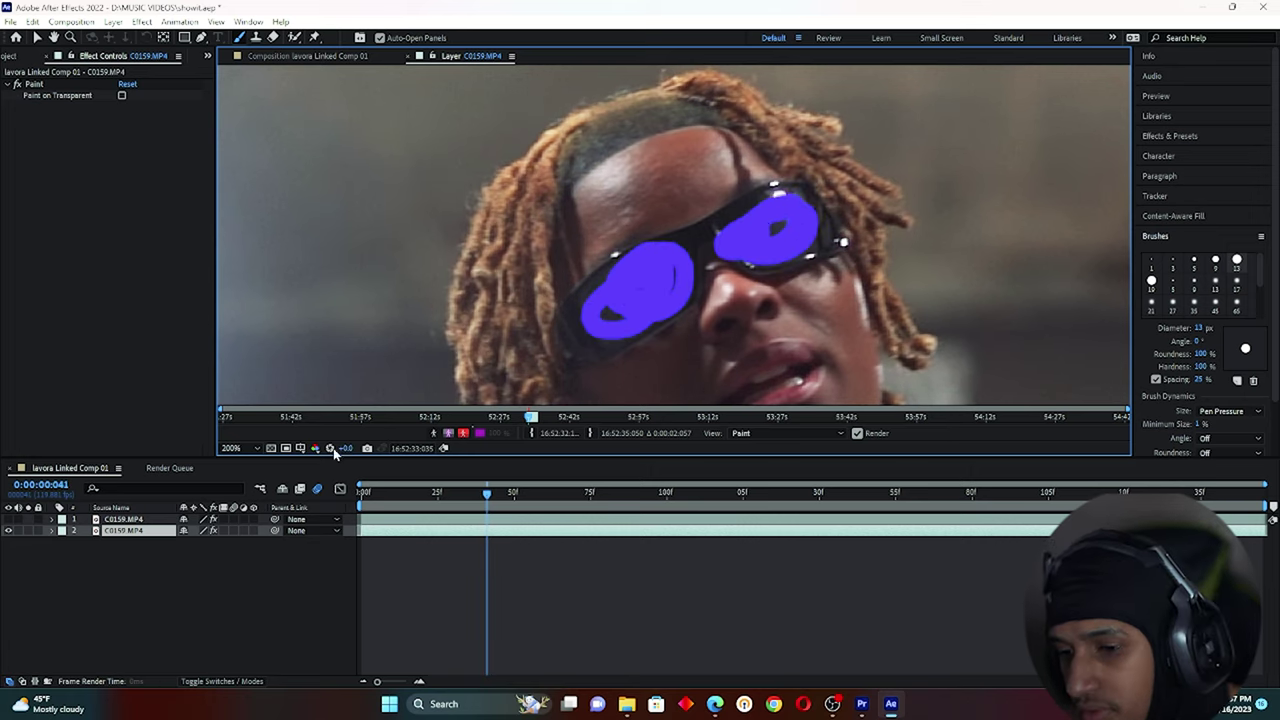
Step: Fit the whole picture in view, review the painted frames from the start up to frame 44, and return to frame 23
{"action": "left_click", "coordinate": [258, 447]}
{"action": "left_click", "coordinate": [262, 220]}
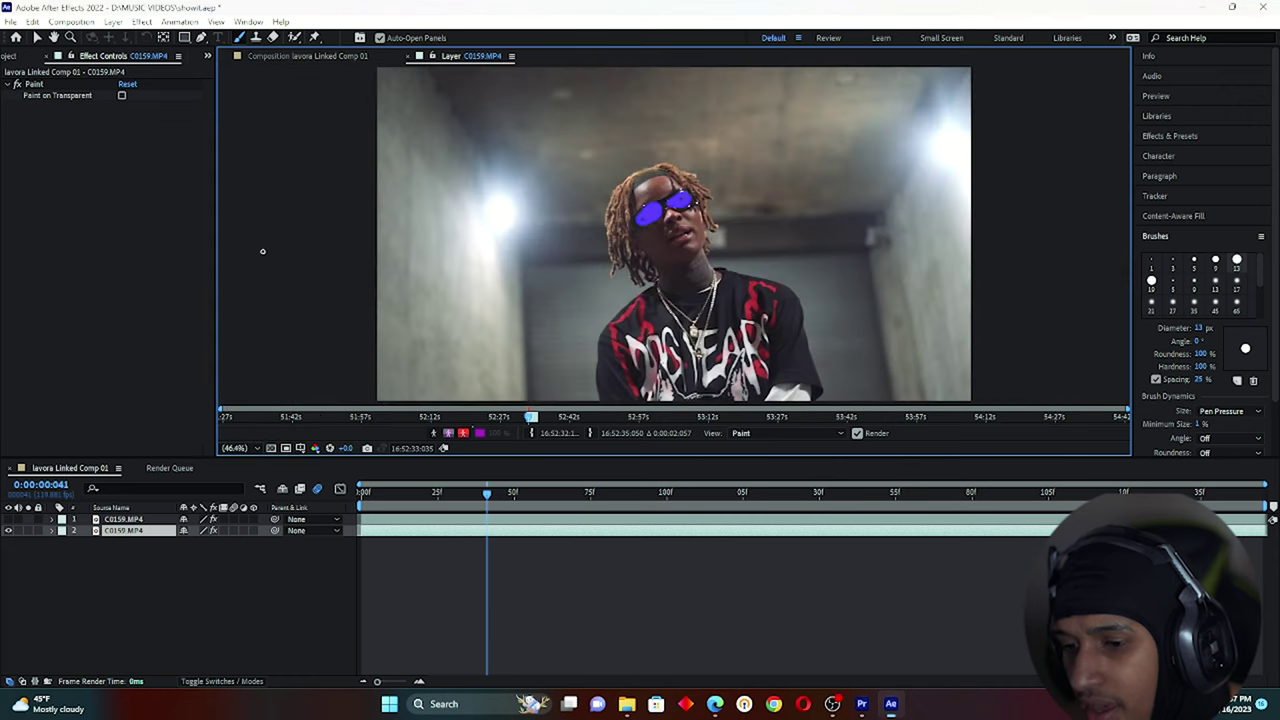
{"action": "left_click", "coordinate": [369, 497]}
{"action": "left_click", "coordinate": [496, 495]}
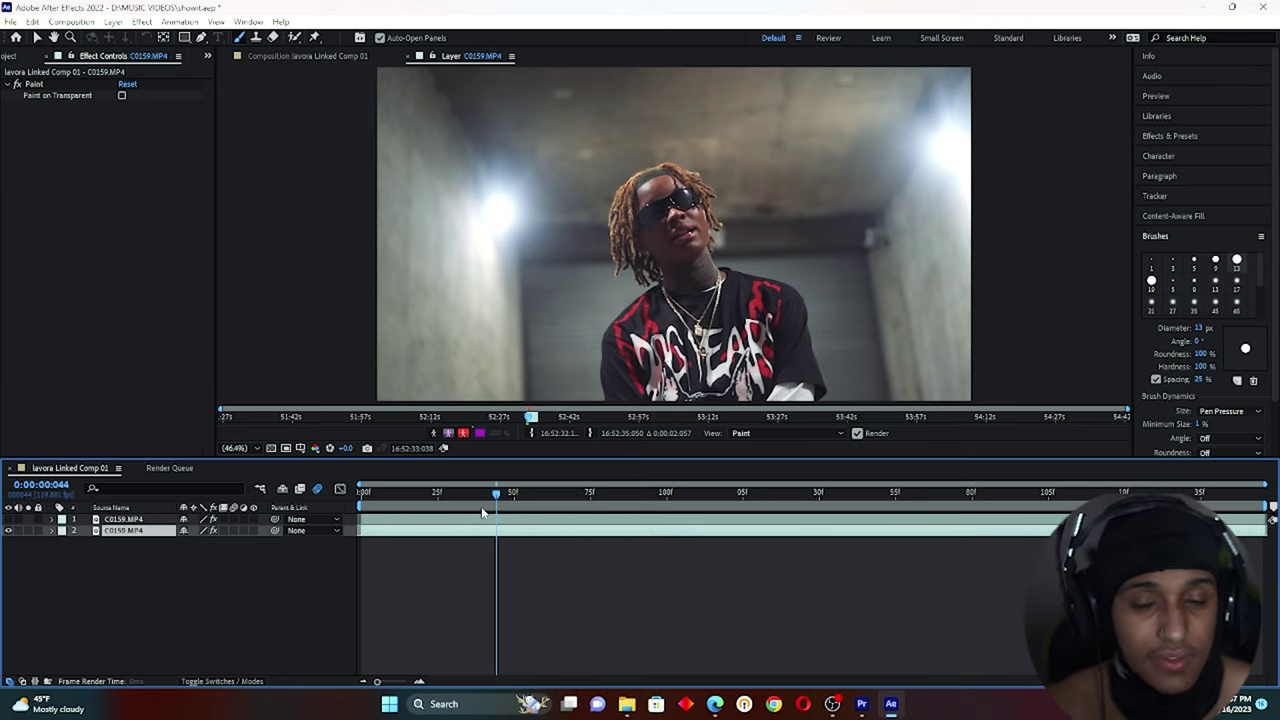
{"action": "left_click", "coordinate": [432, 493]}
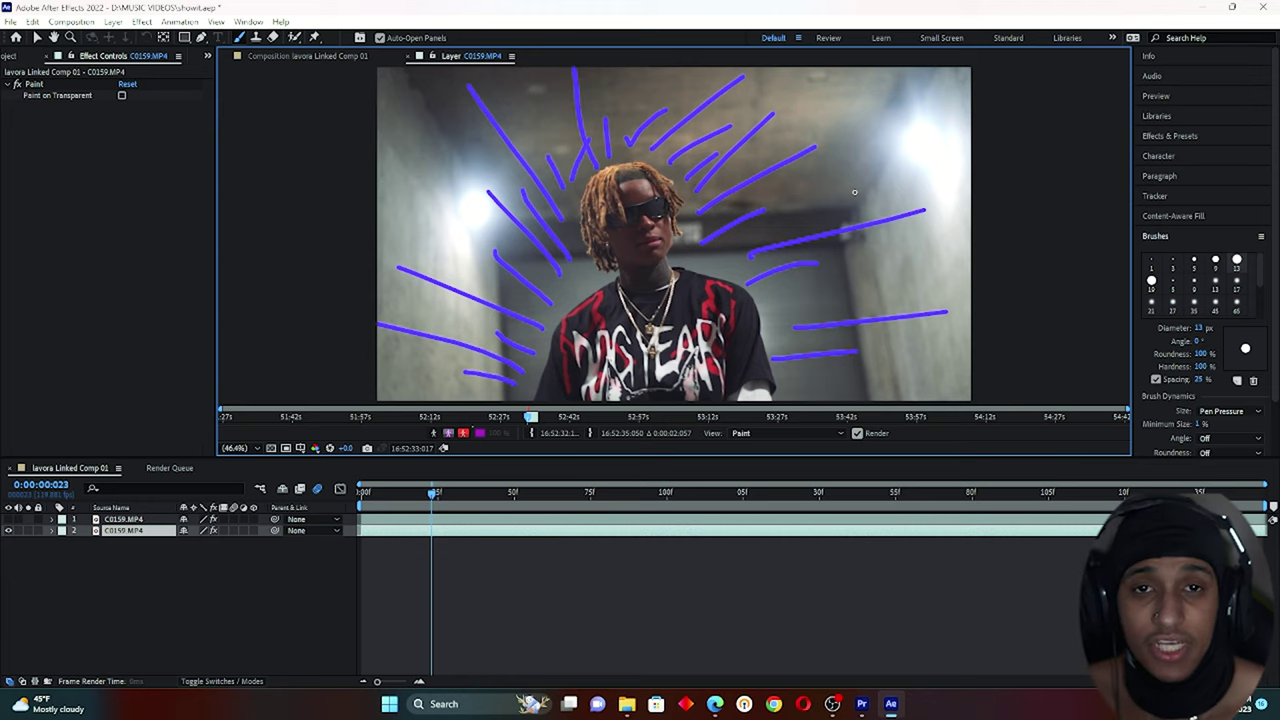